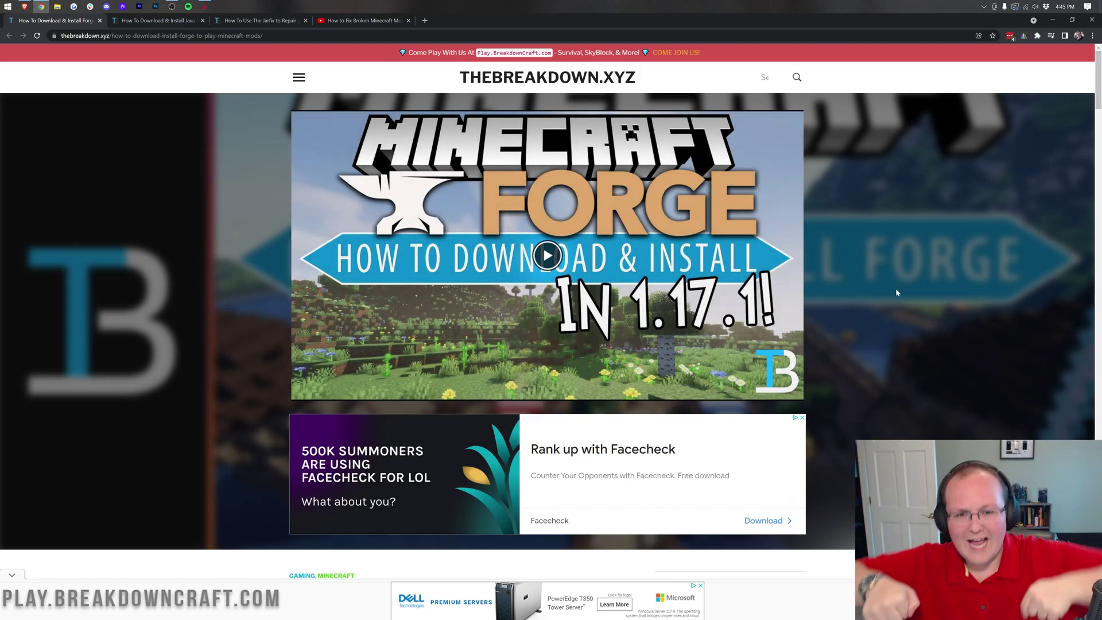
# - Scroll down the Forge install article past the video to its title and intro
pyautogui.scroll(-6, 779, 276)
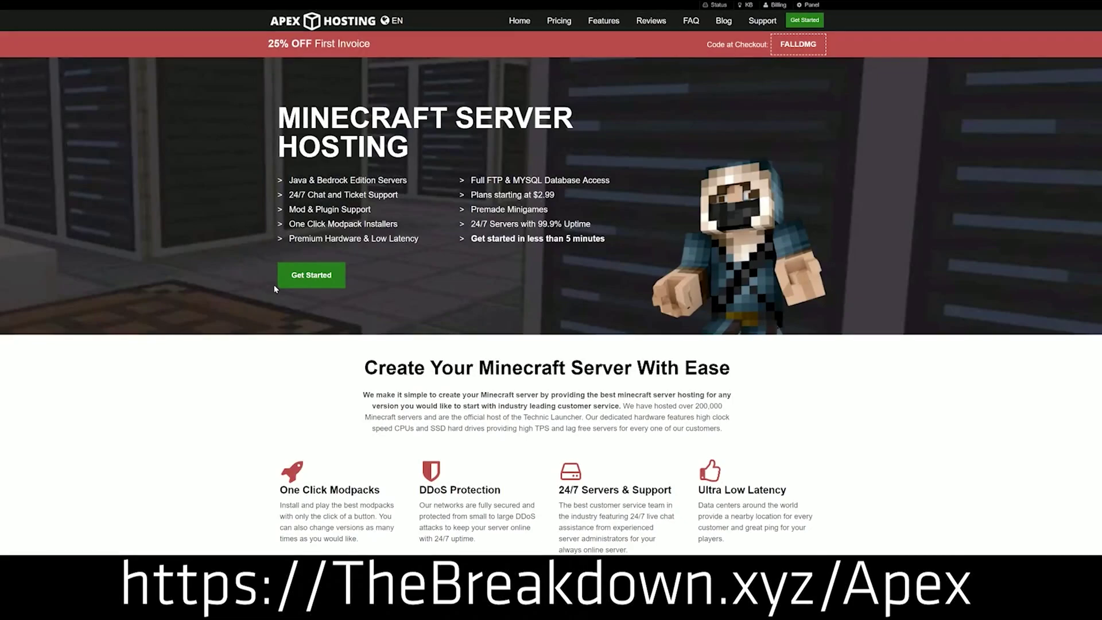
pyautogui.scroll(-4, 261, 197)
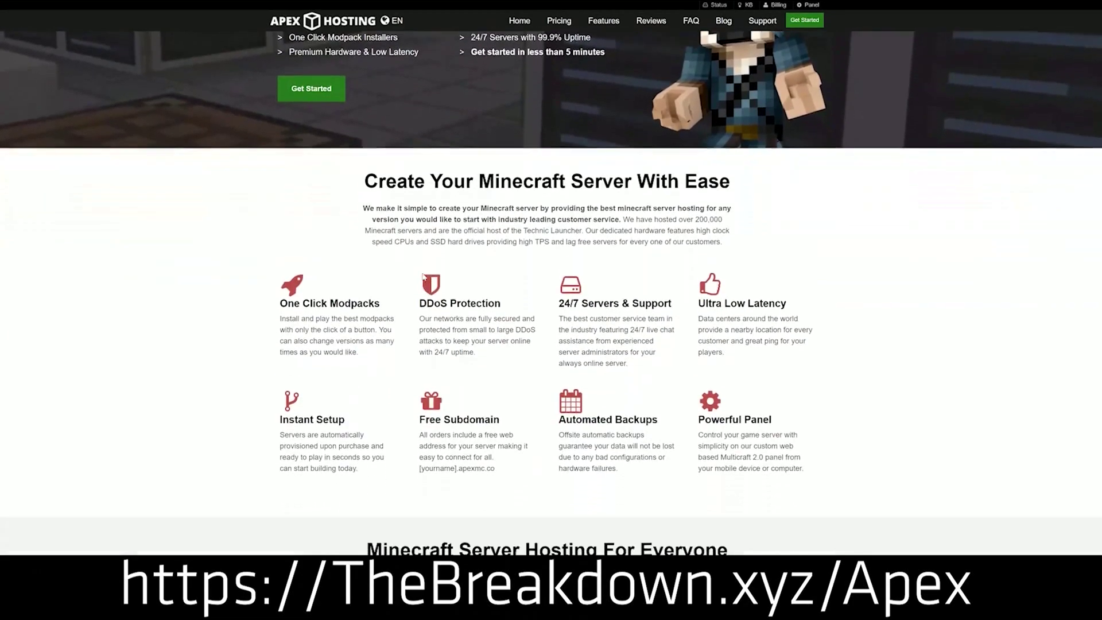
pyautogui.moveTo(279, 257); pyautogui.dragTo(674, 262)
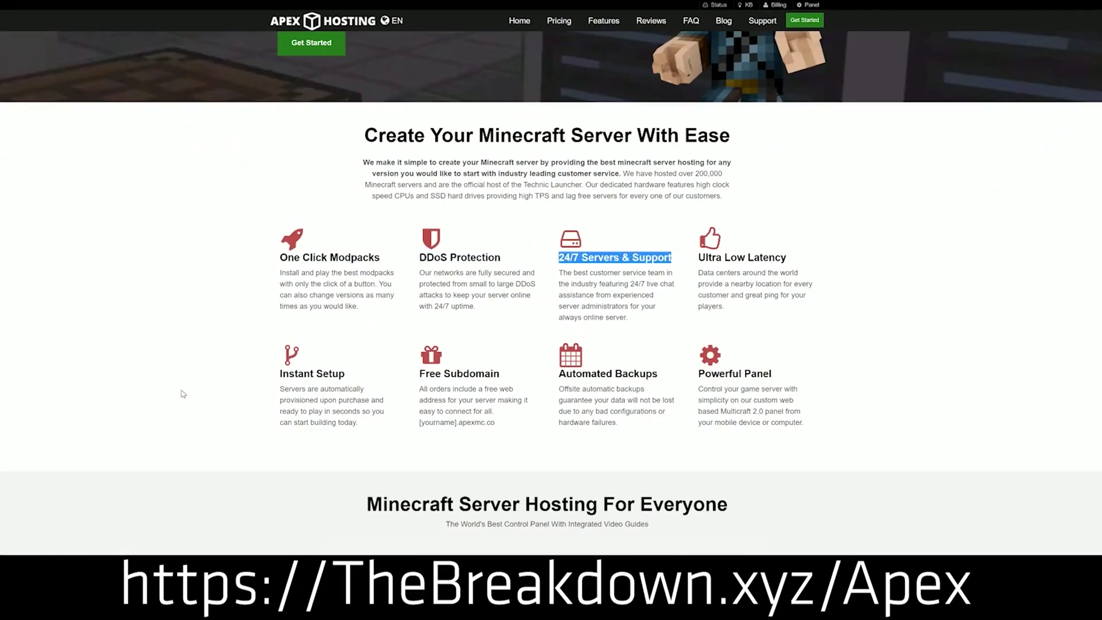
pyautogui.moveTo(557, 373); pyautogui.dragTo(620, 424)
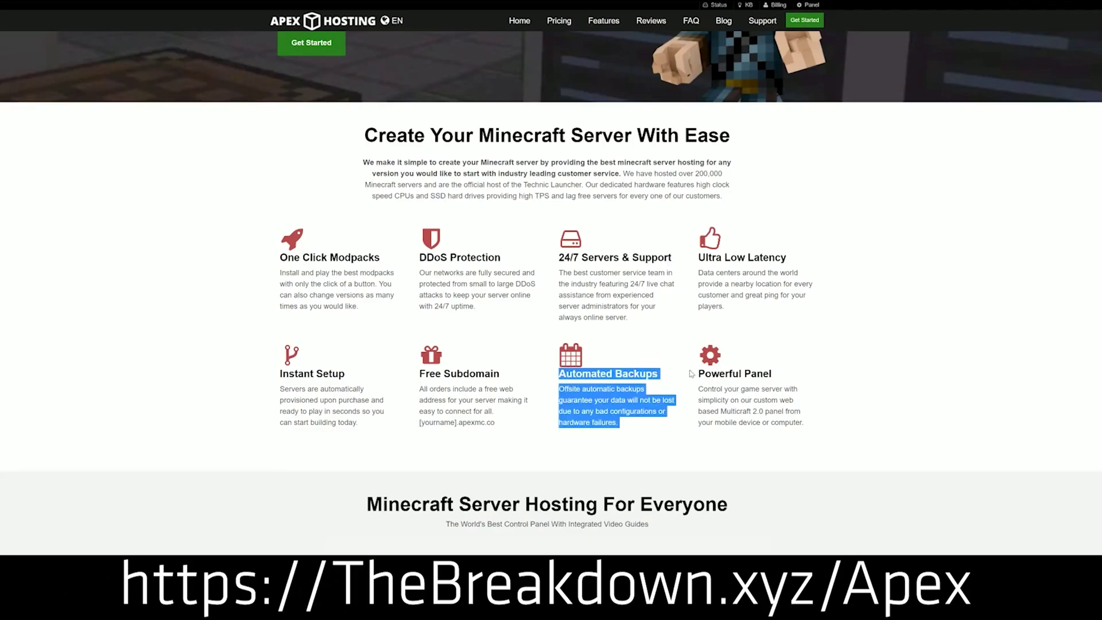
pyautogui.click(541, 377)
pyautogui.moveTo(359, 425); pyautogui.dragTo(279, 372)
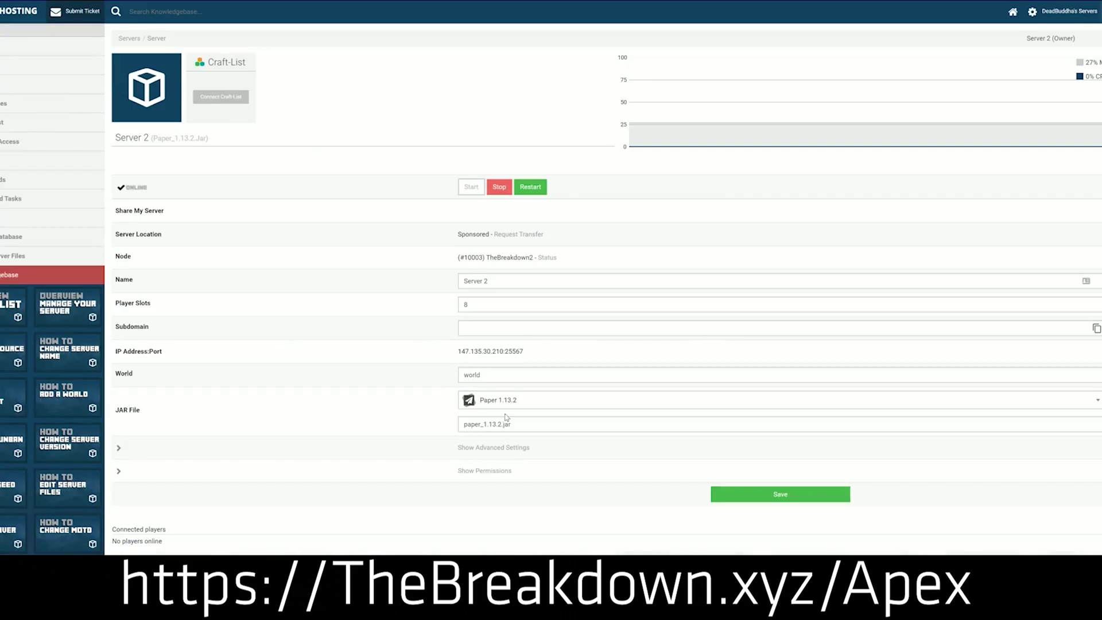
pyautogui.click(519, 405)
pyautogui.scroll(-2, 514, 494)
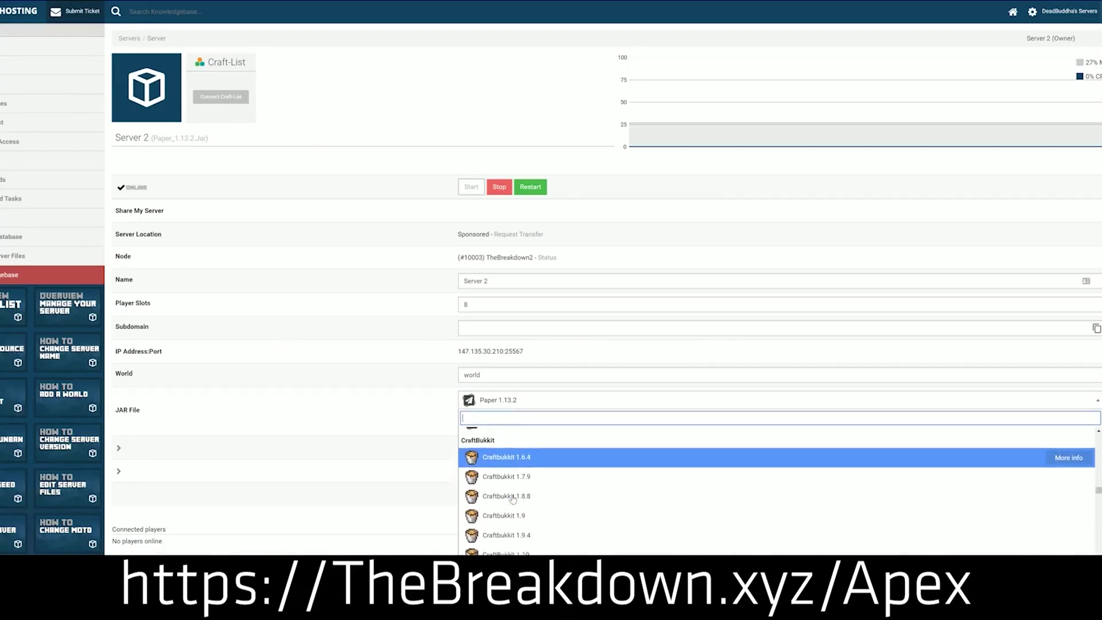
pyautogui.scroll(4, 513, 499)
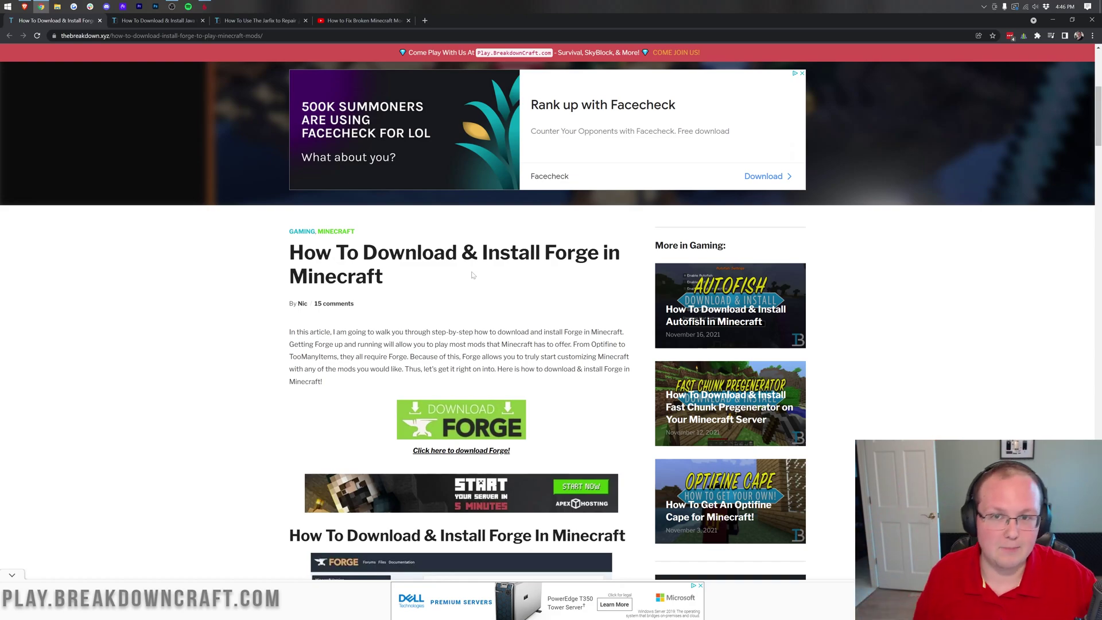
# - Scroll through the guide's Steps 1–3 and back up to the Download Forge button
pyautogui.scroll(-15, 472, 276)
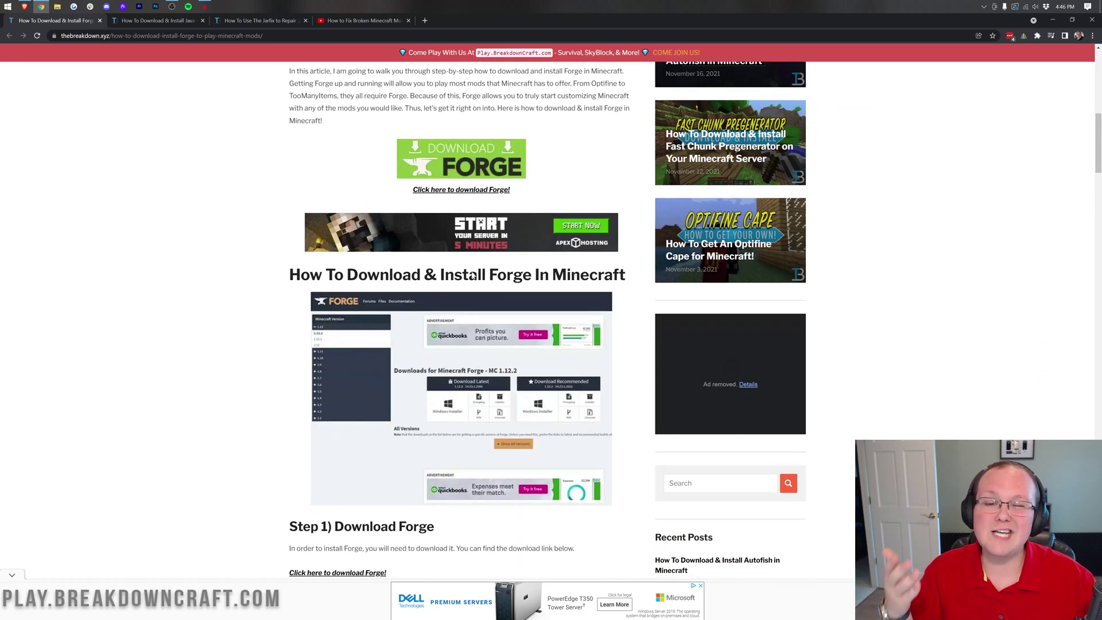
pyautogui.scroll(4, 472, 276)
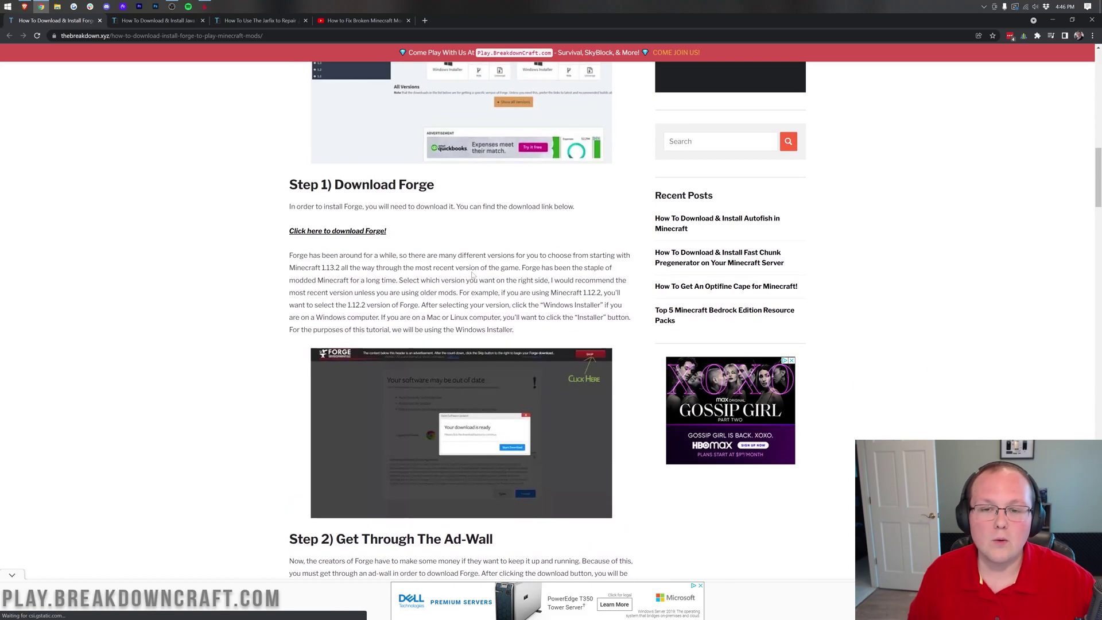
pyautogui.scroll(-5, 472, 292)
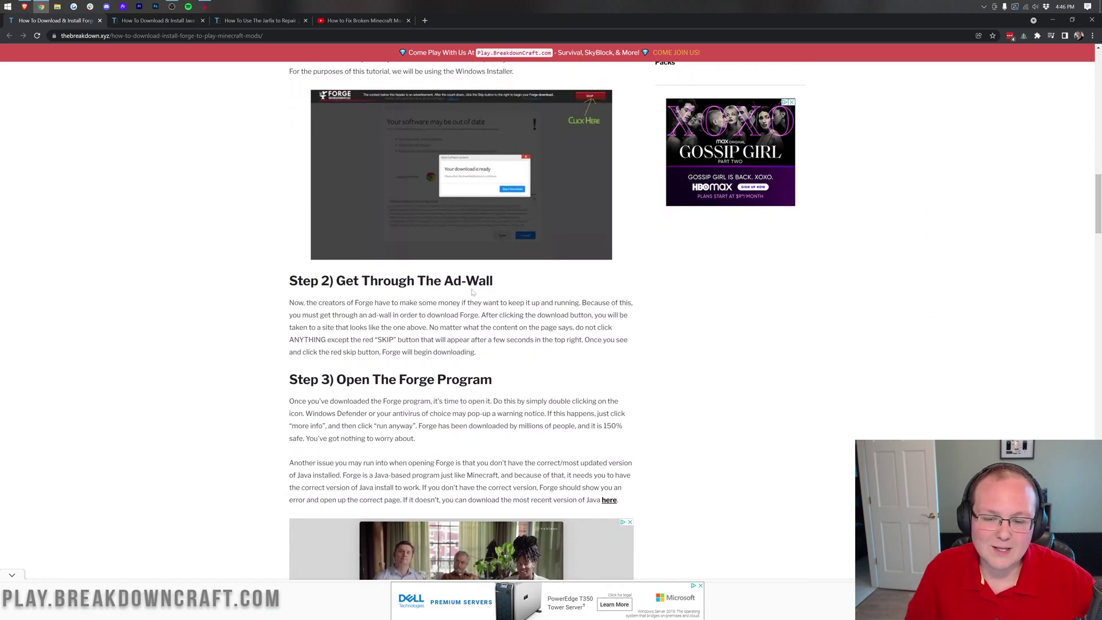
pyautogui.scroll(10, 472, 292)
pyautogui.scroll(2, 464, 294)
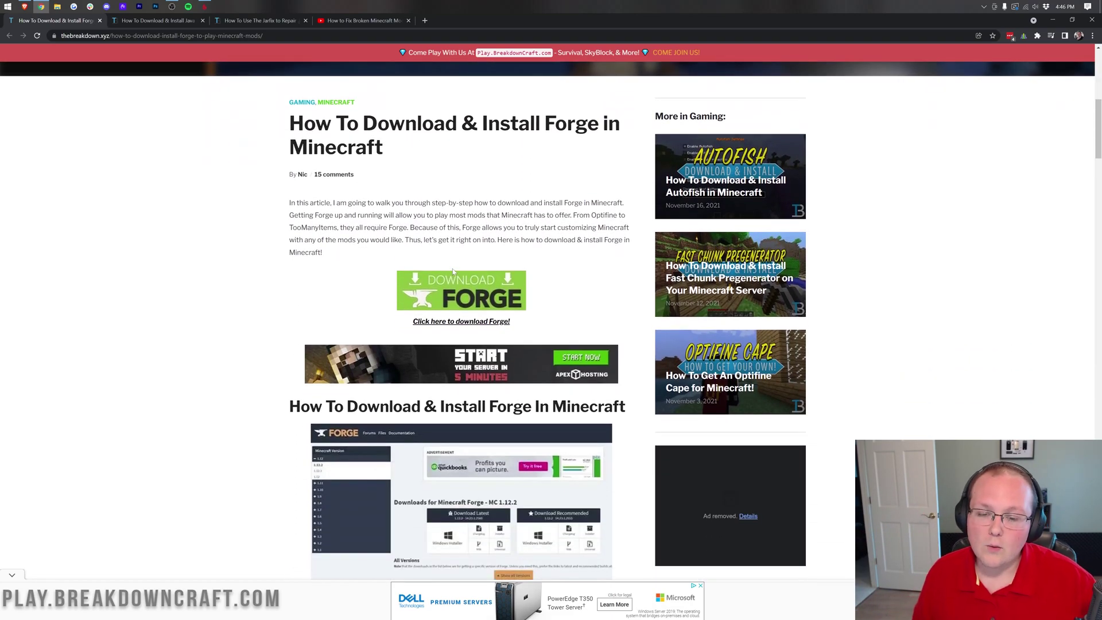
# - Open the Forge downloads page in a new tab and confirm MC 1.18 is selected
pyautogui.click(442, 294)
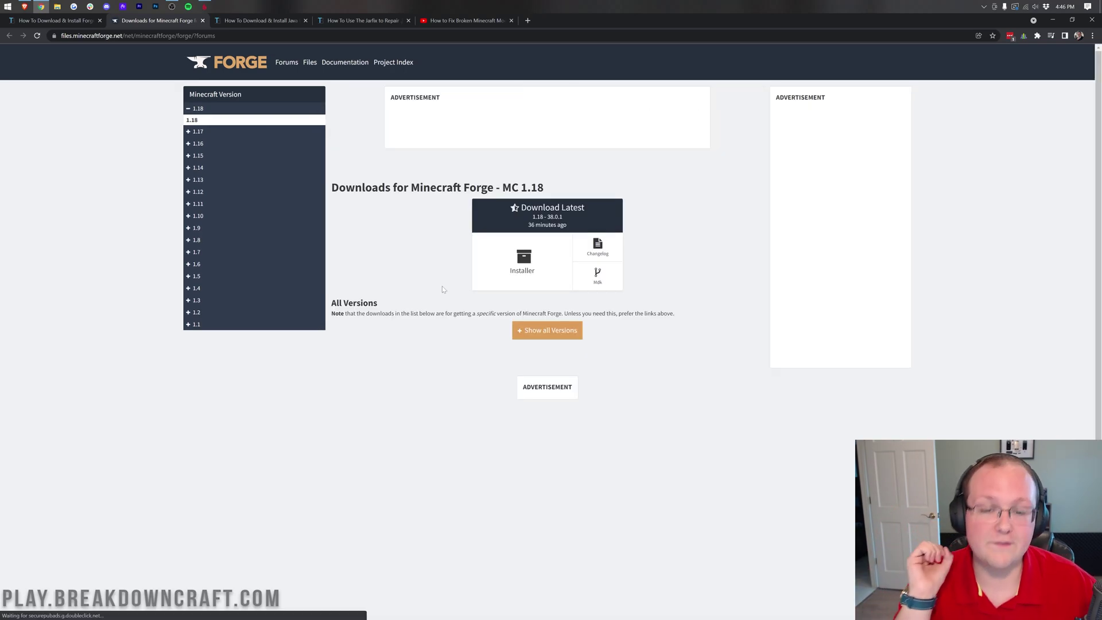
pyautogui.moveTo(503, 188); pyautogui.dragTo(543, 188)
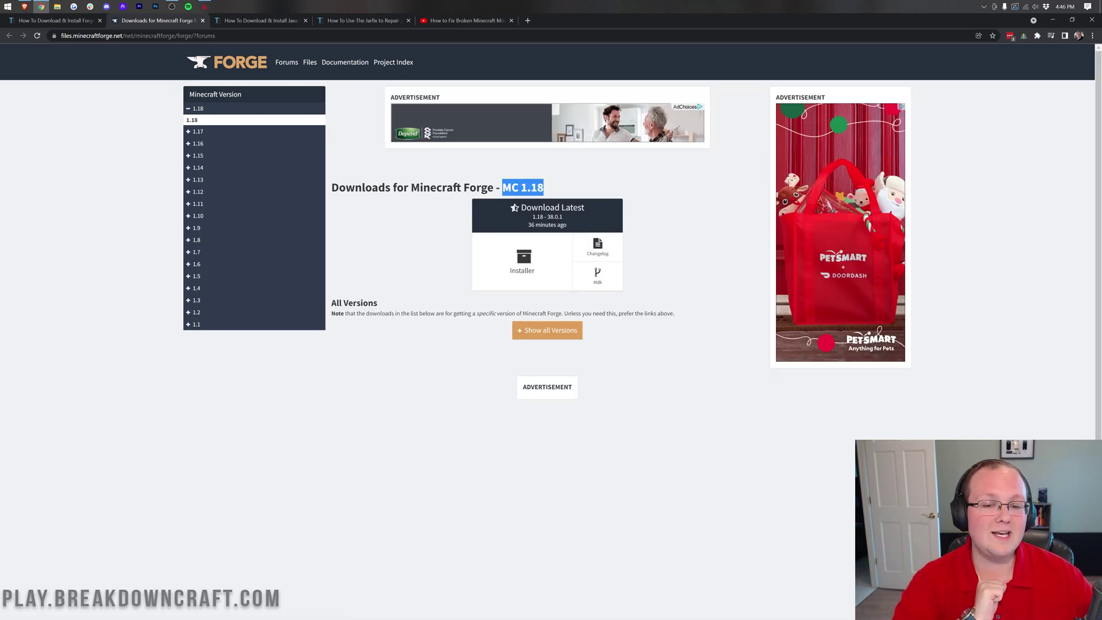
pyautogui.click(545, 192)
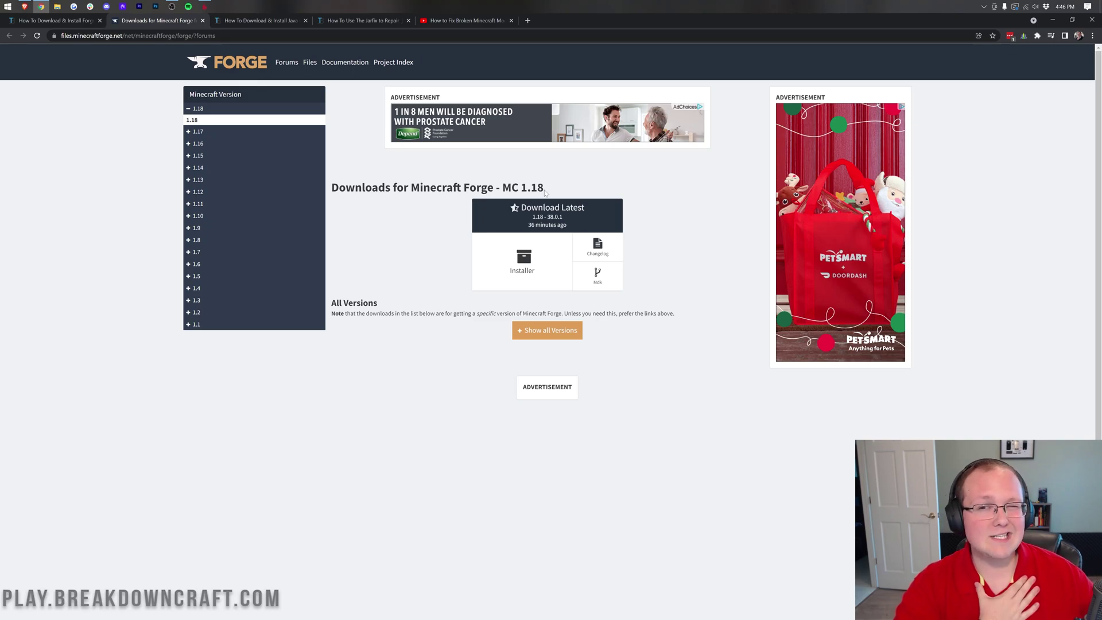
pyautogui.click(193, 109)
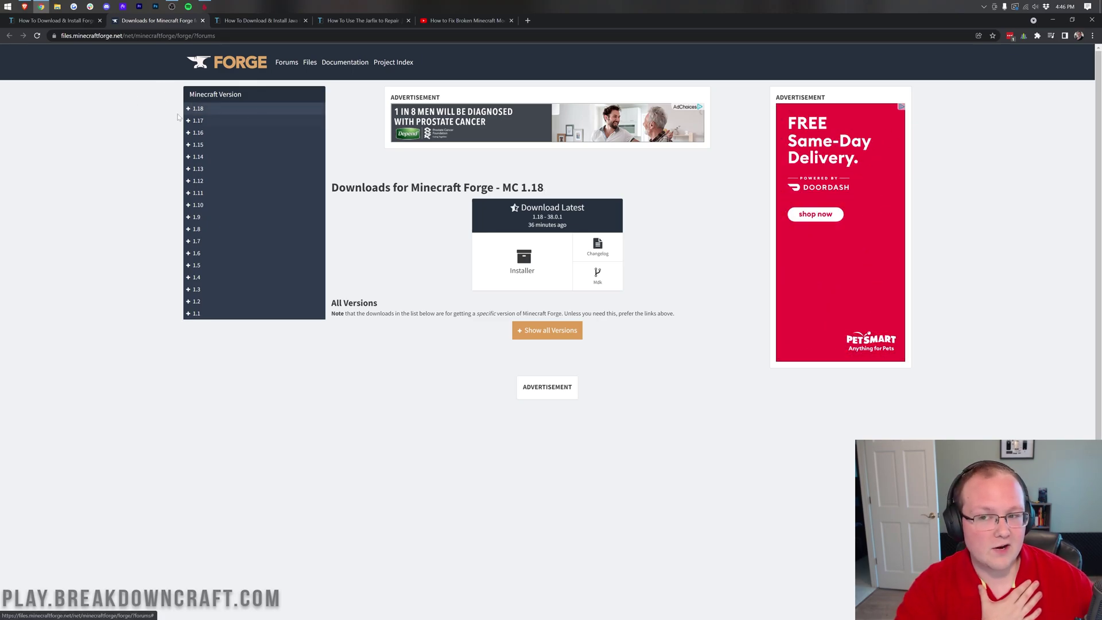
pyautogui.click(195, 108)
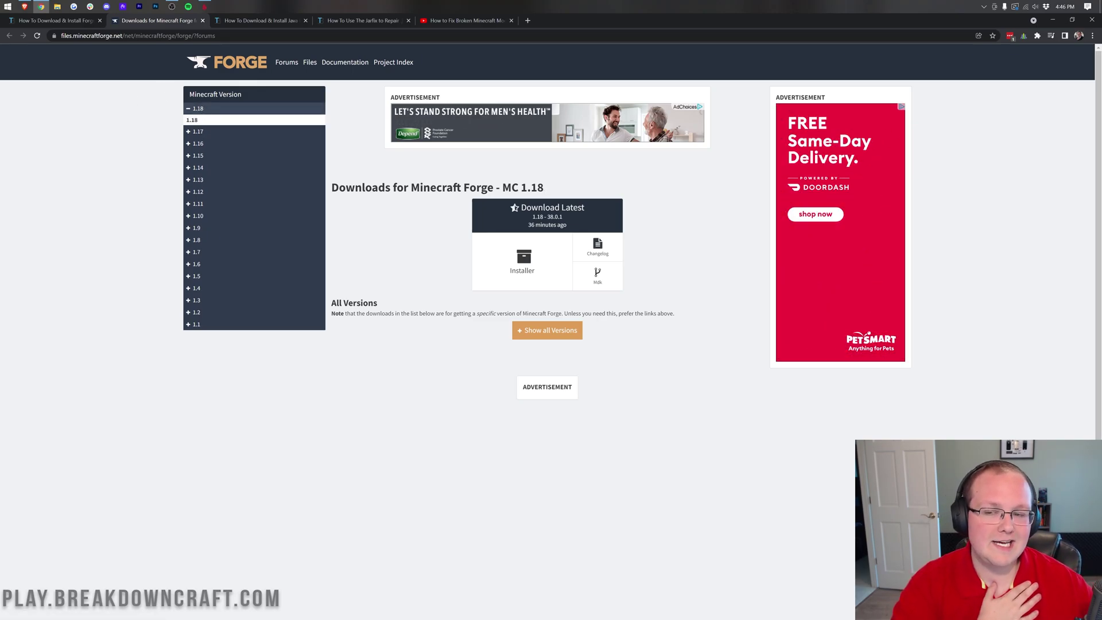
pyautogui.moveTo(503, 188); pyautogui.dragTo(594, 193)
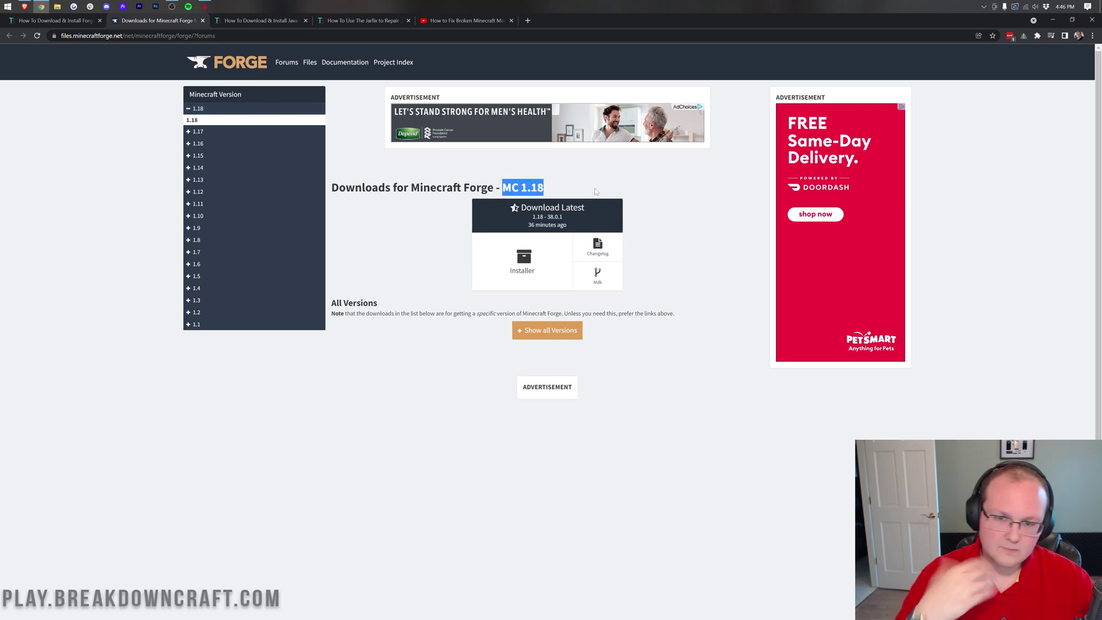
pyautogui.click(582, 189)
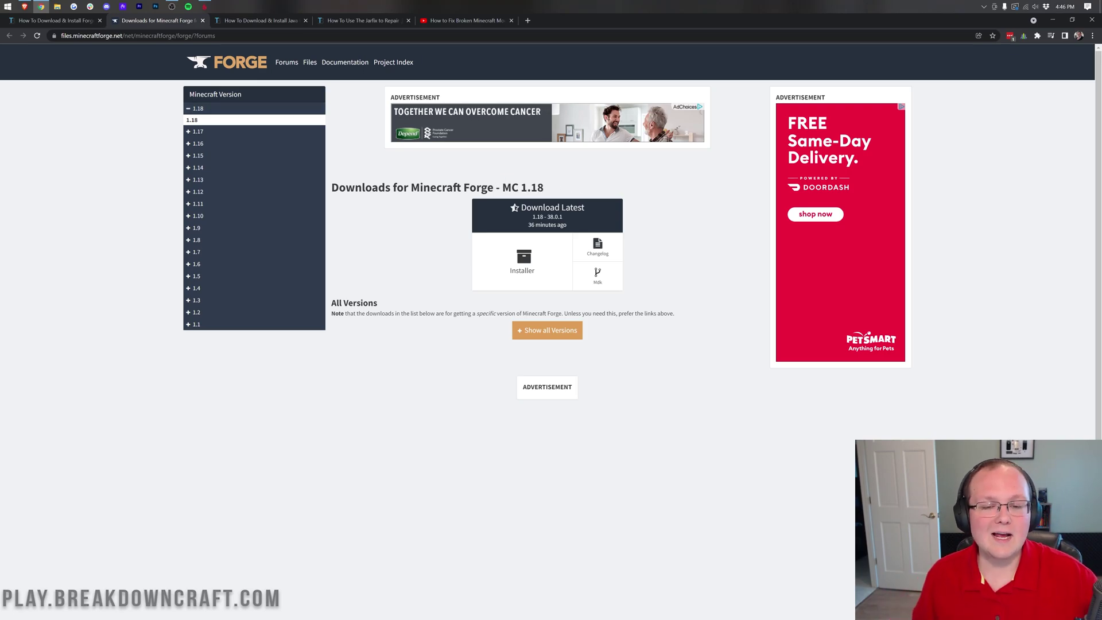
# - Download and keep the forge-1.18-38.0.1 installer jar past the AdFoc.us ad, then return to the Java guide
pyautogui.click(525, 269)
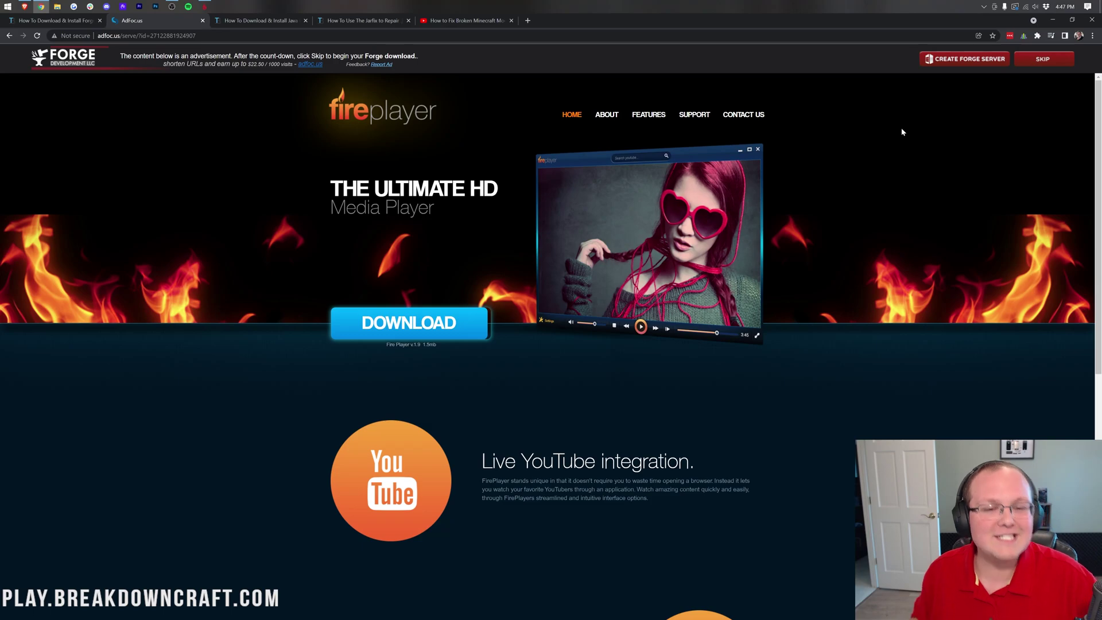
pyautogui.click(1045, 61)
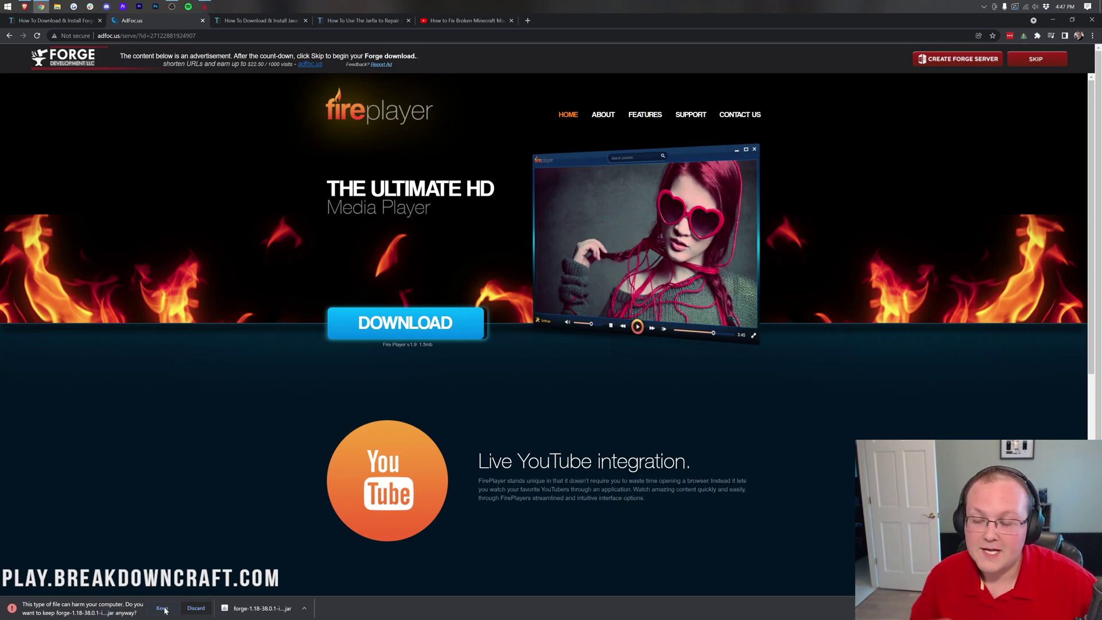
pyautogui.click(164, 609)
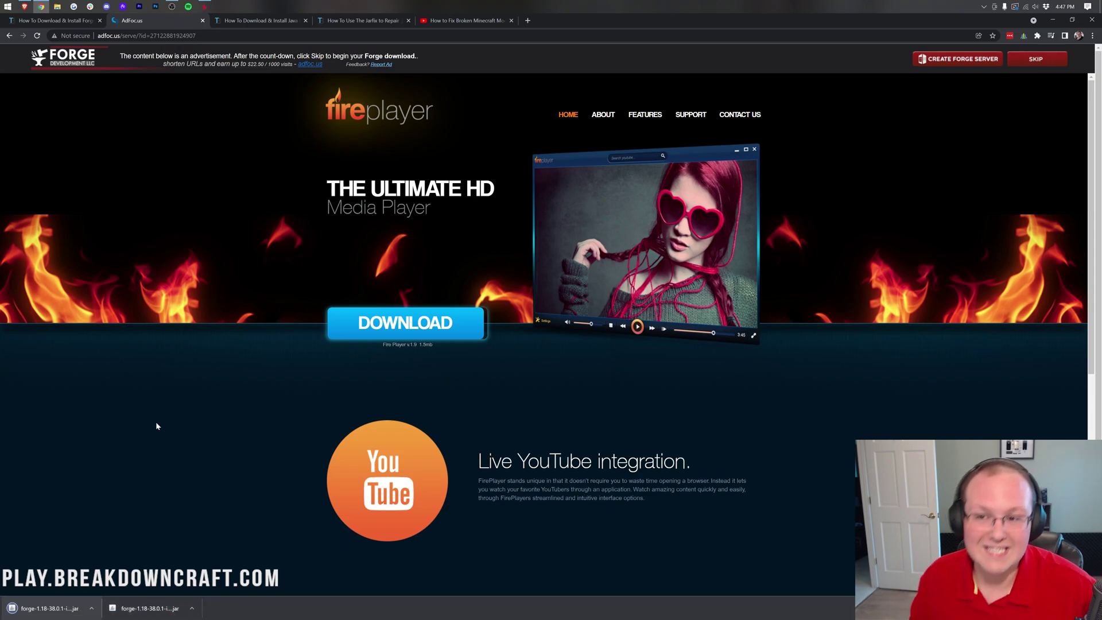
pyautogui.click(261, 20)
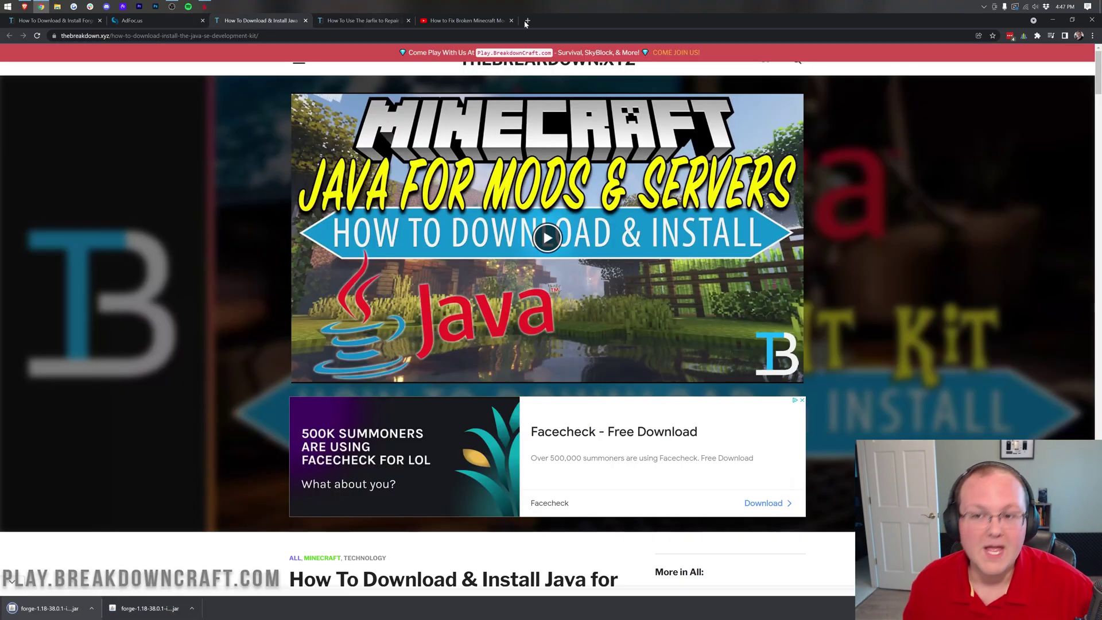
# - Move forge-1.18-38.0.1-installer.jar from the Downloads folder onto the desktop
pyautogui.click(1052, 22)
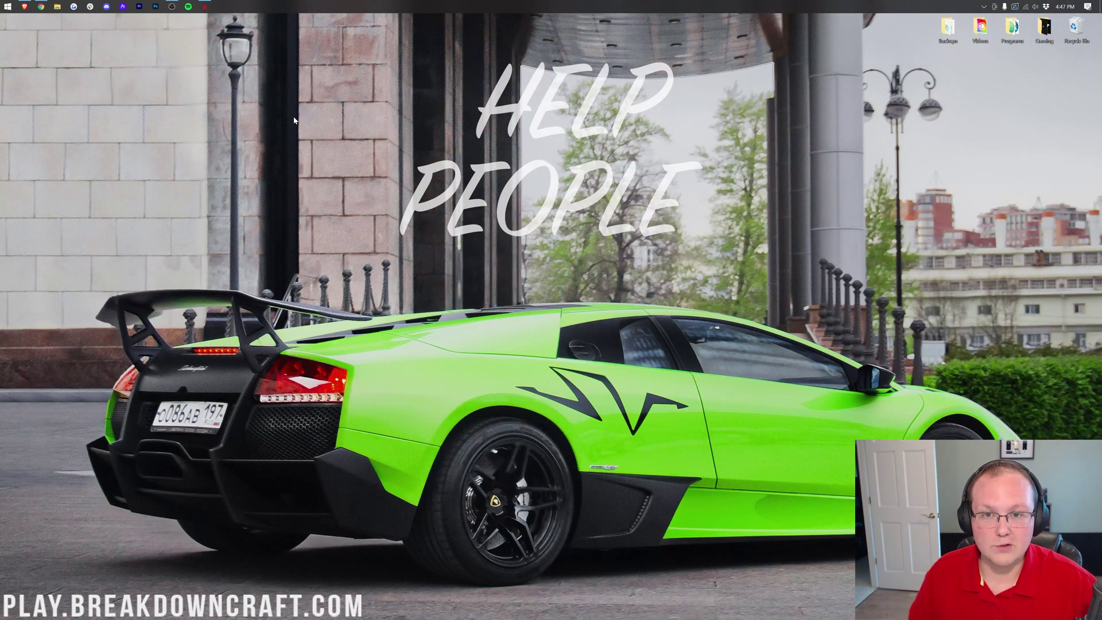
pyautogui.click(2, 4)
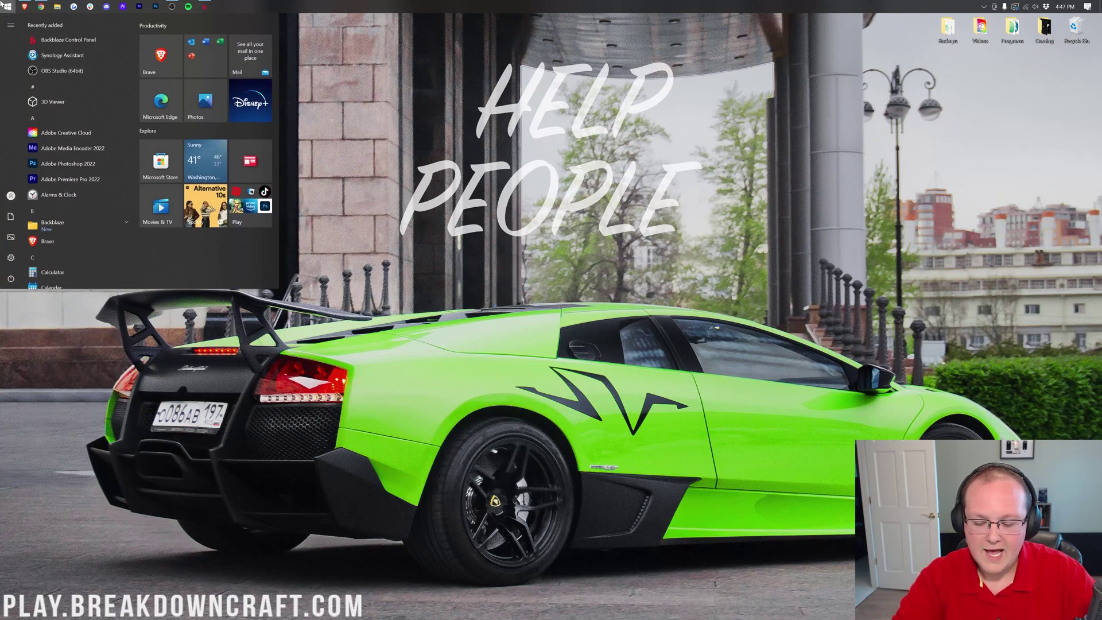
pyautogui.write('downloads')
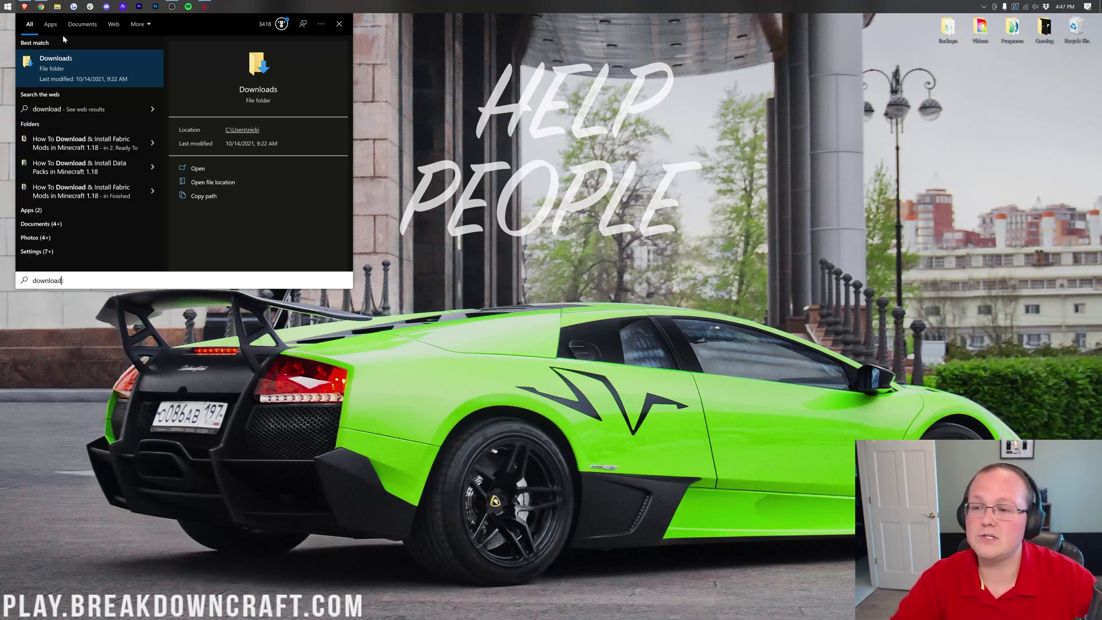
pyautogui.click(95, 72)
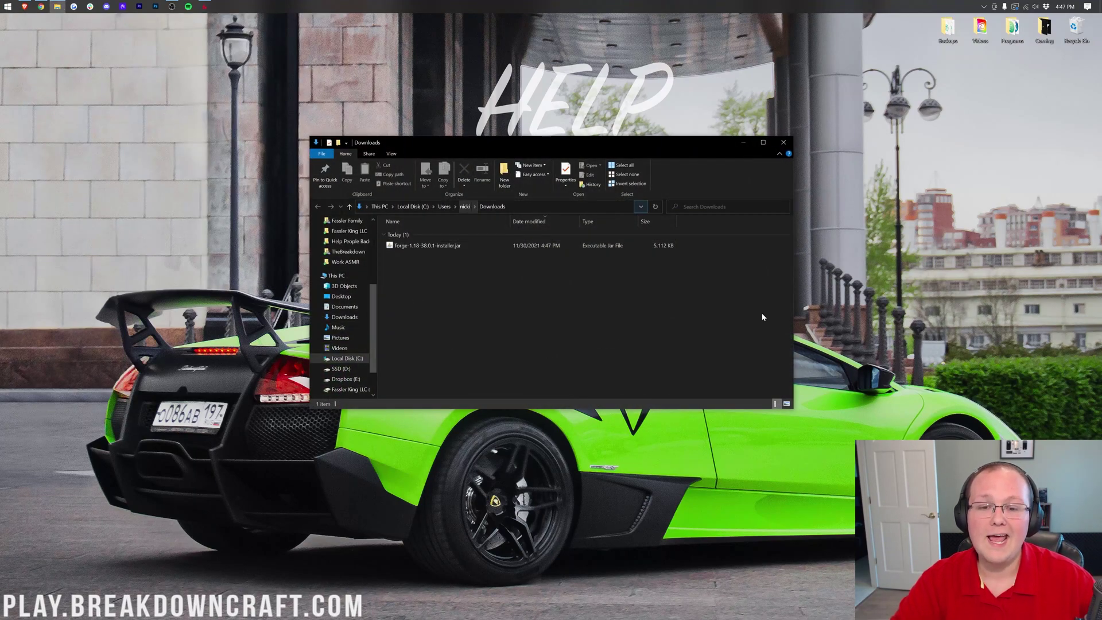
pyautogui.moveTo(406, 252); pyautogui.dragTo(470, 112)
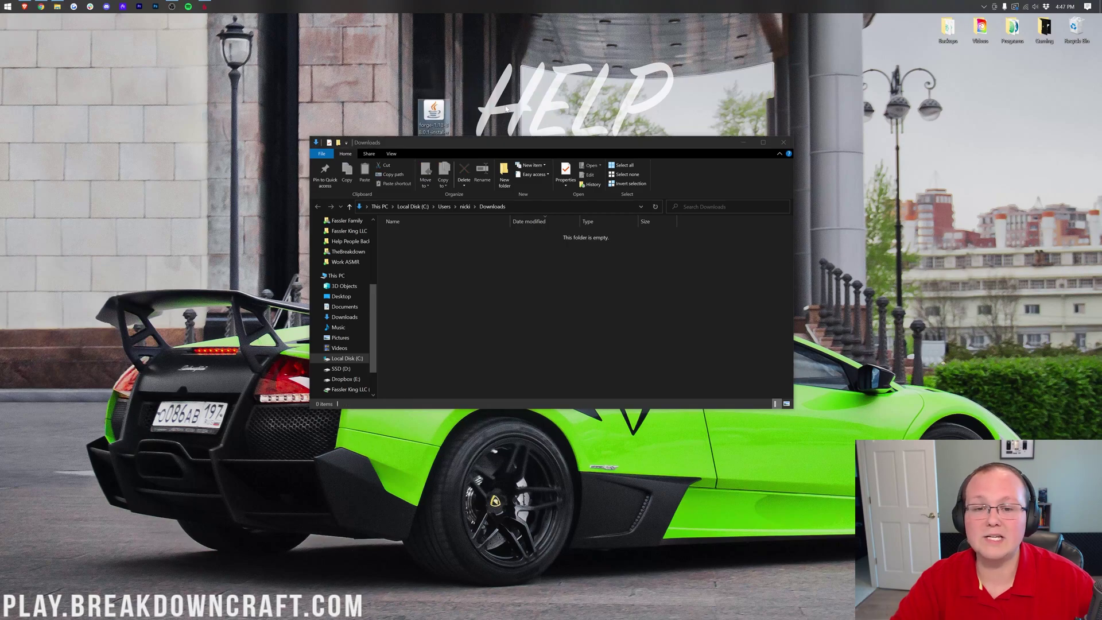
pyautogui.click(785, 143)
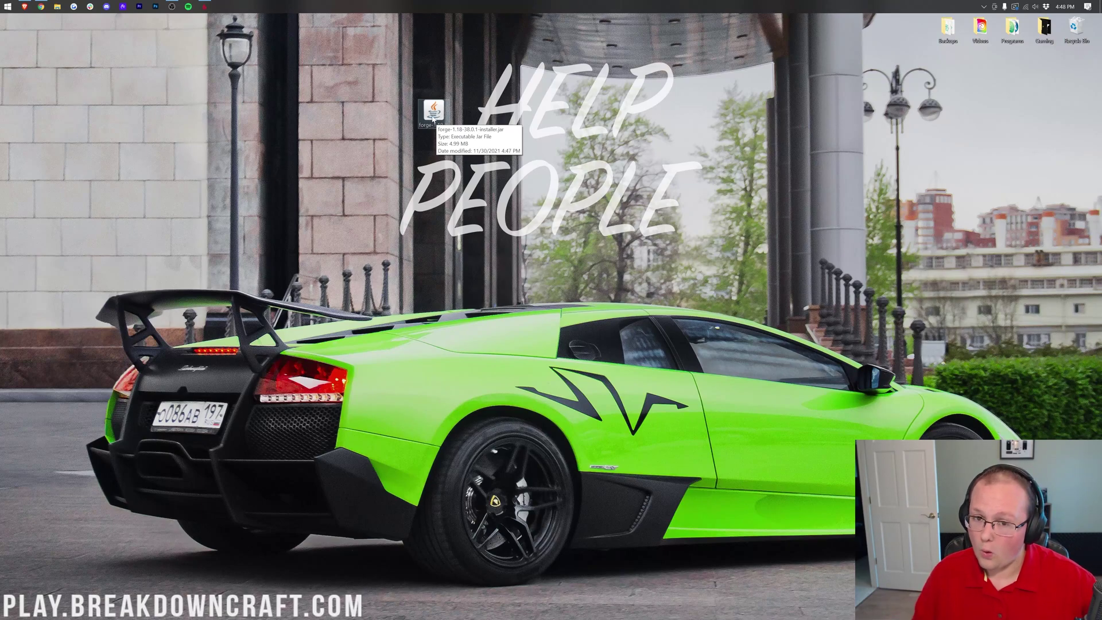
pyautogui.rightClick(431, 115)
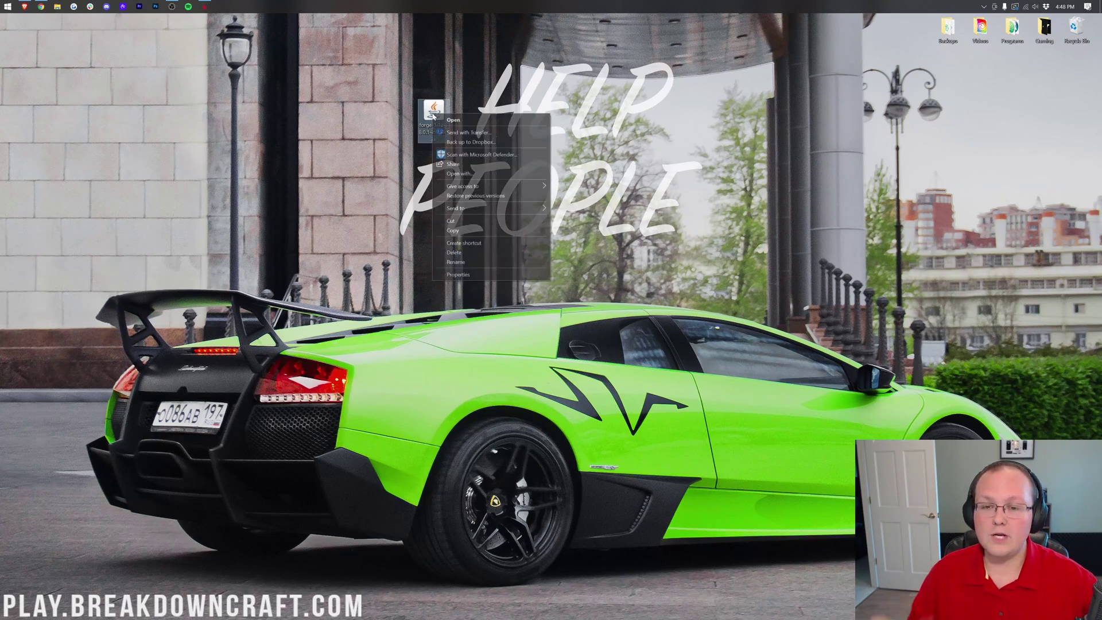
pyautogui.click(471, 173)
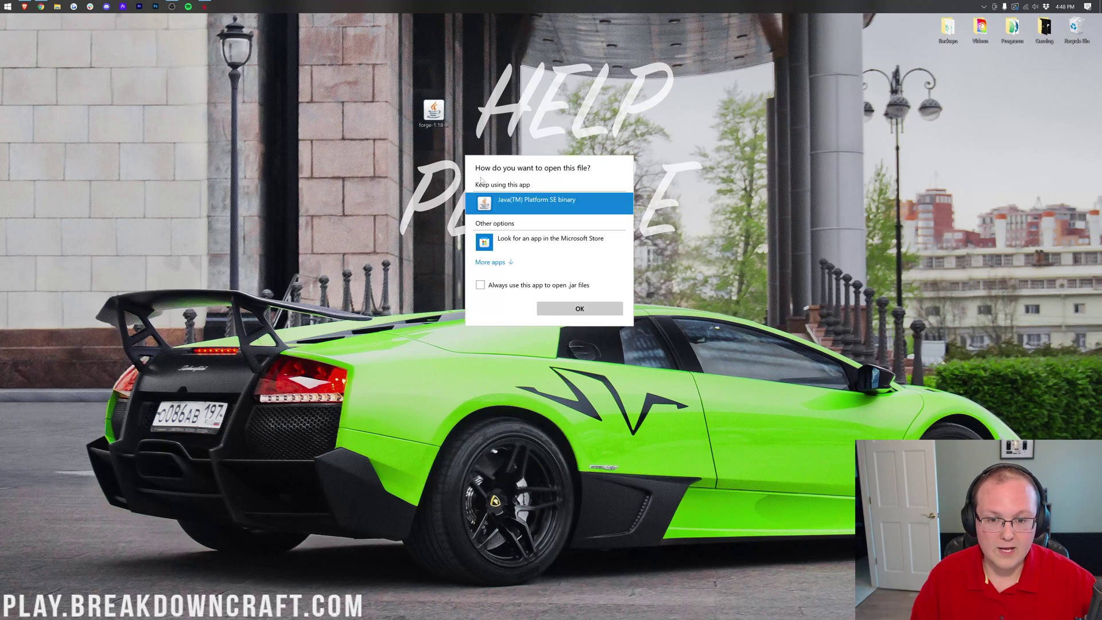
pyautogui.click(580, 309)
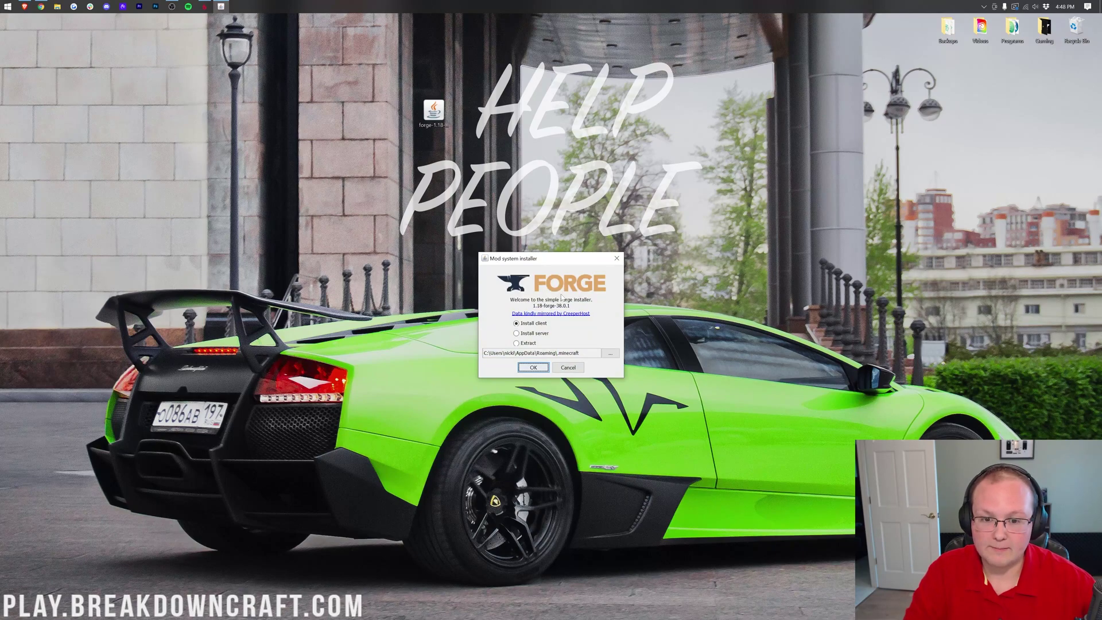
pyautogui.click(615, 262)
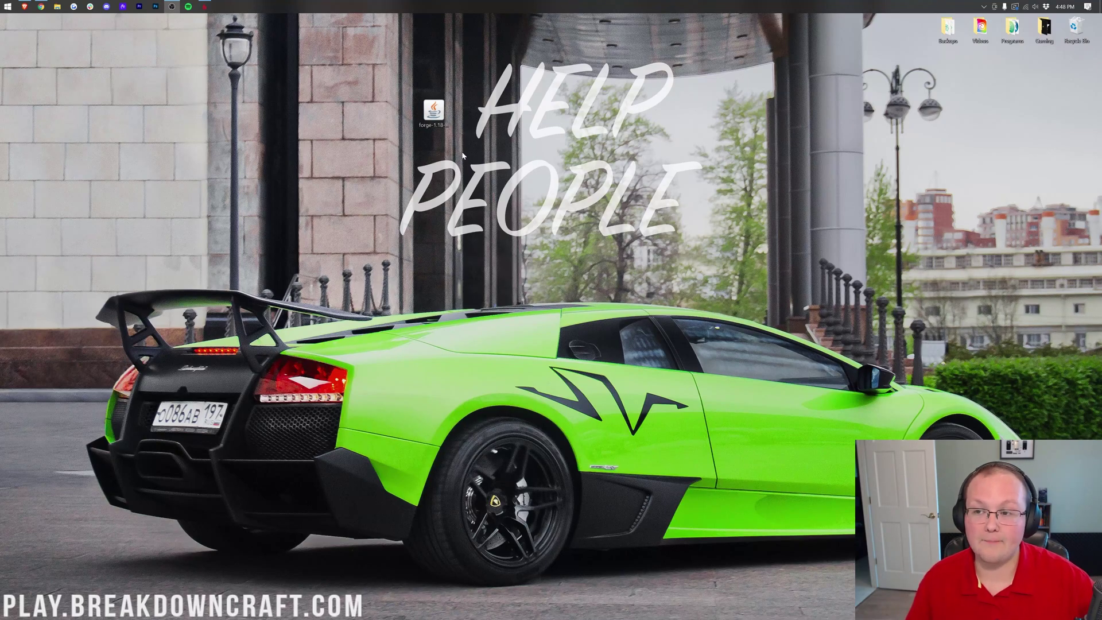
pyautogui.click(41, 6)
# - Open Oracle's JDK 17 download page, view the Windows installers, then go to the Jarfix guide
pyautogui.scroll(-7, 218, 202)
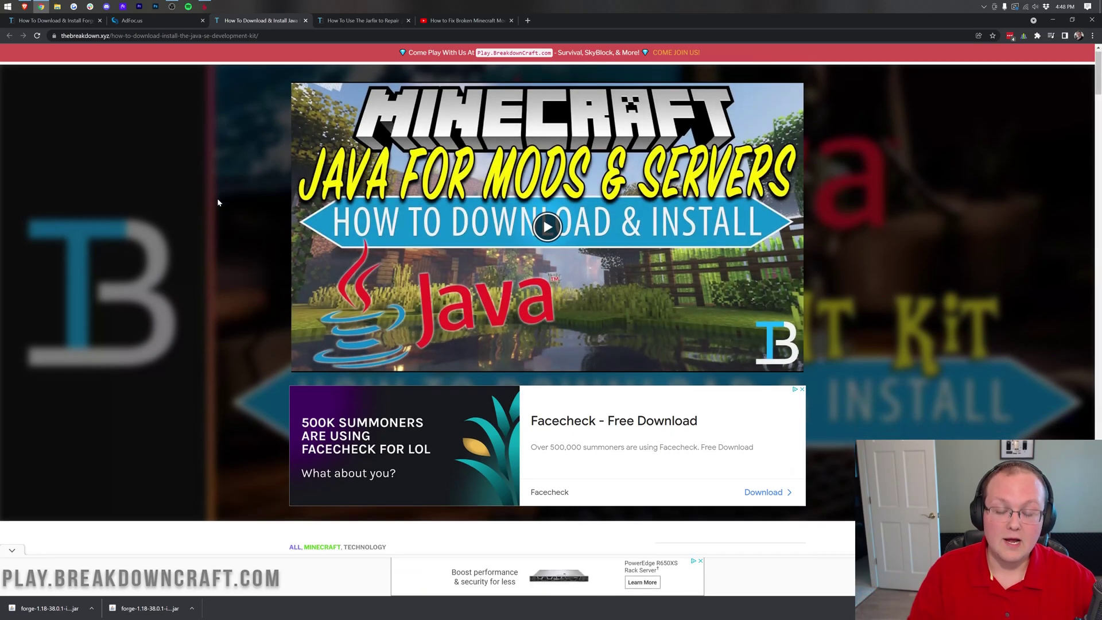
pyautogui.scroll(-8, 473, 259)
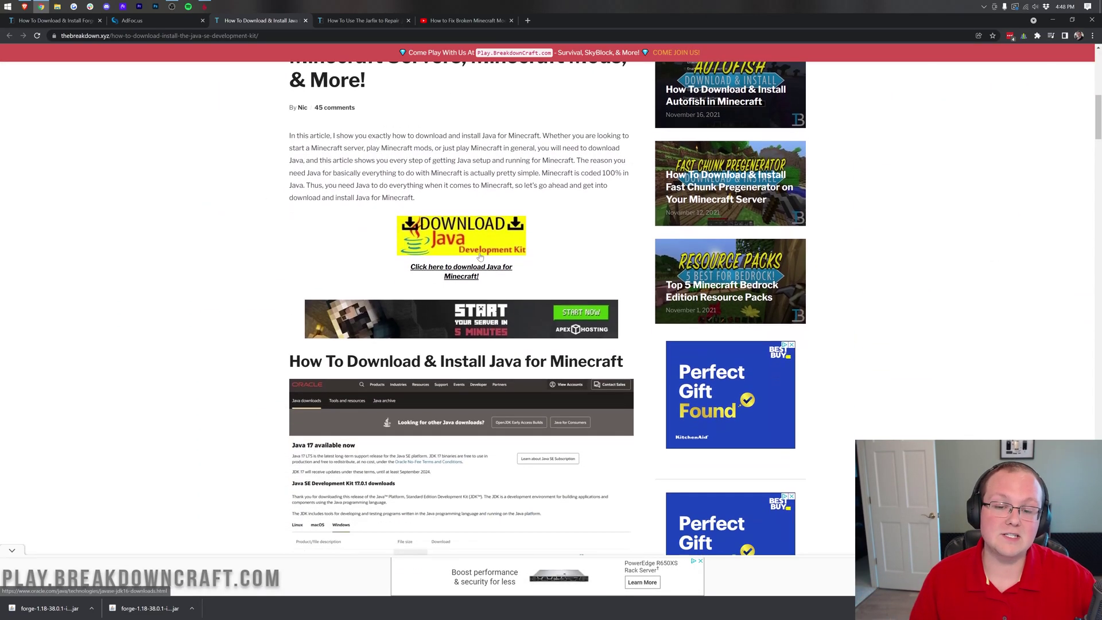
pyautogui.scroll(-9, 481, 257)
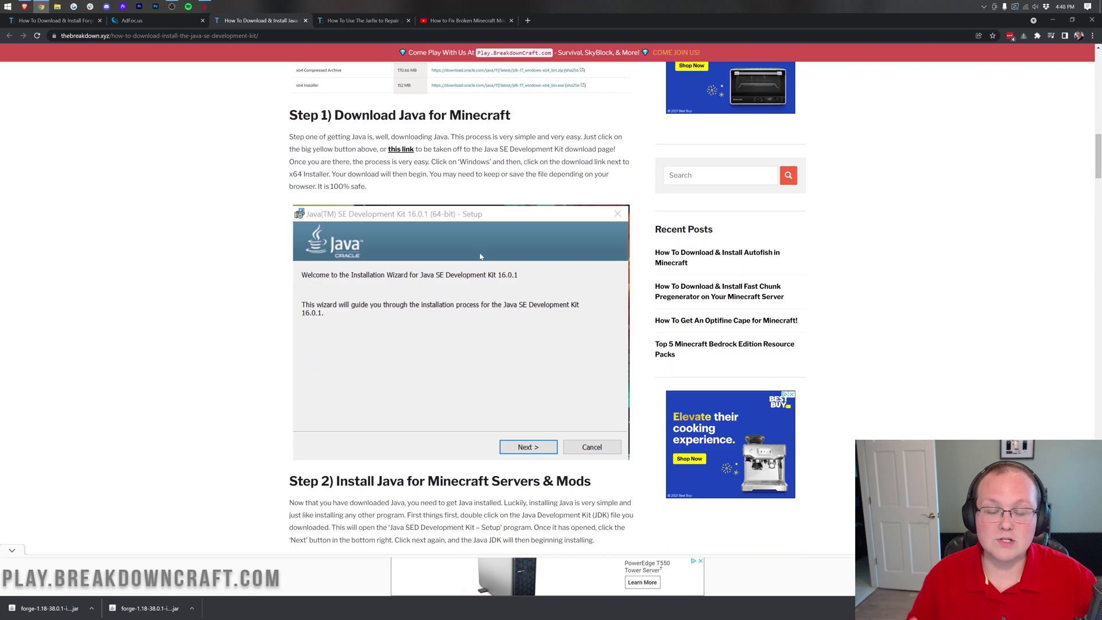
pyautogui.scroll(6, 481, 256)
pyautogui.scroll(7, 481, 256)
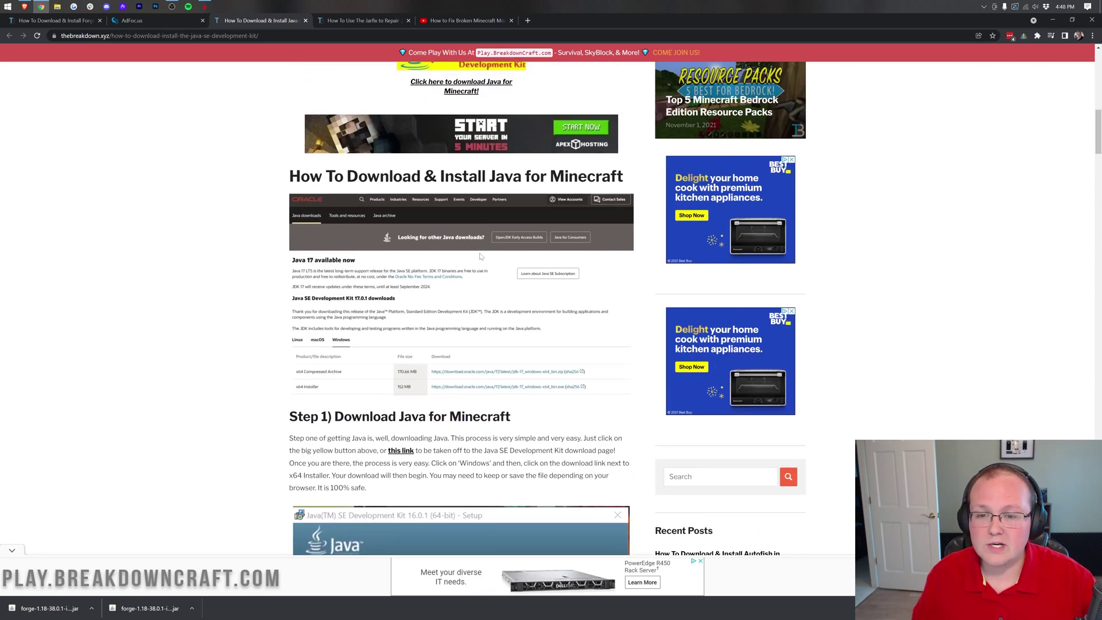
pyautogui.click(469, 165)
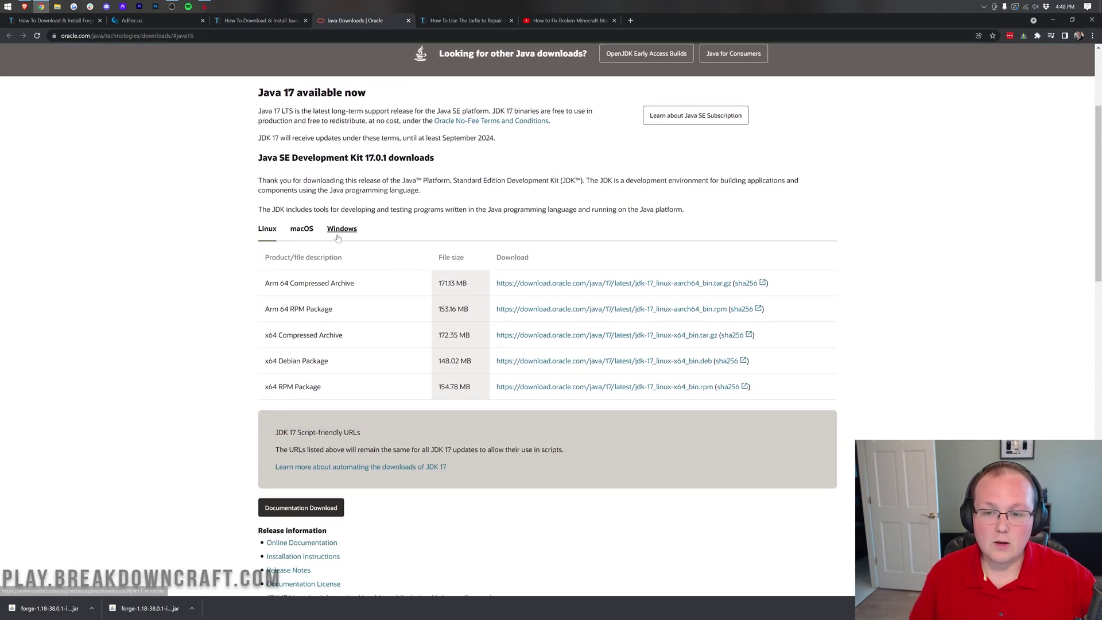
pyautogui.click(339, 236)
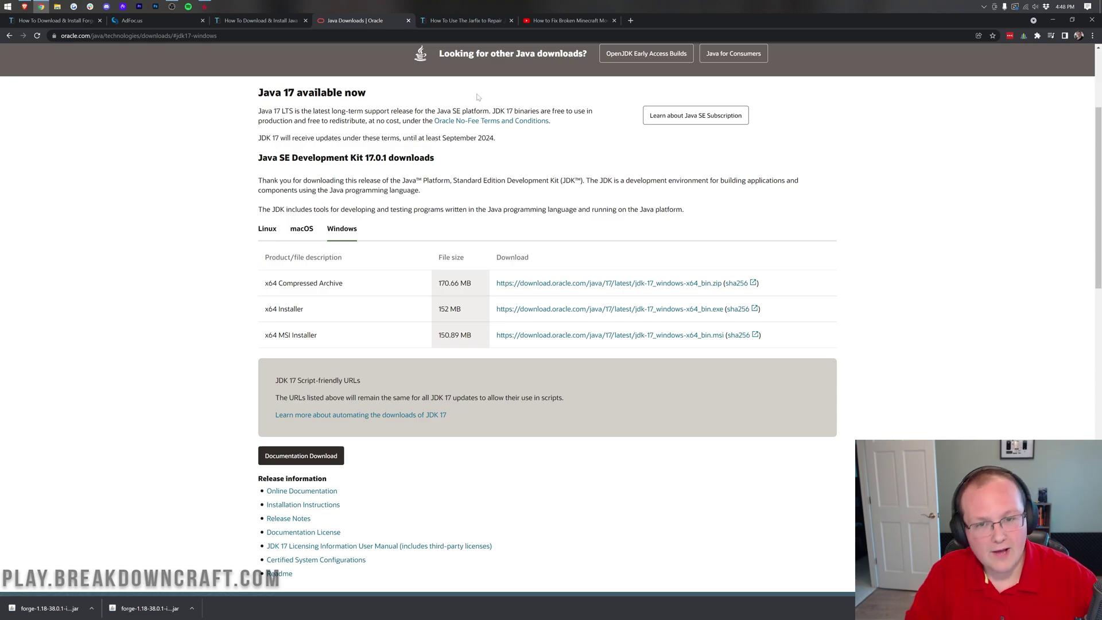
pyautogui.click(465, 21)
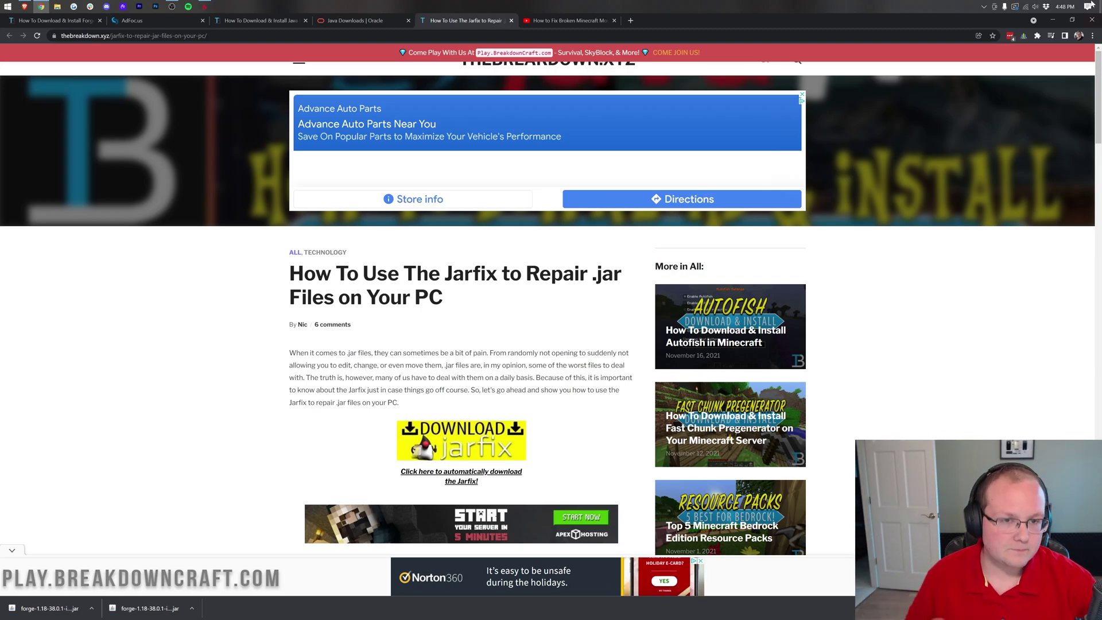
# - Run the forge installer jar with Java and install the 1.18-forge-38.0.1 client
pyautogui.click(1053, 21)
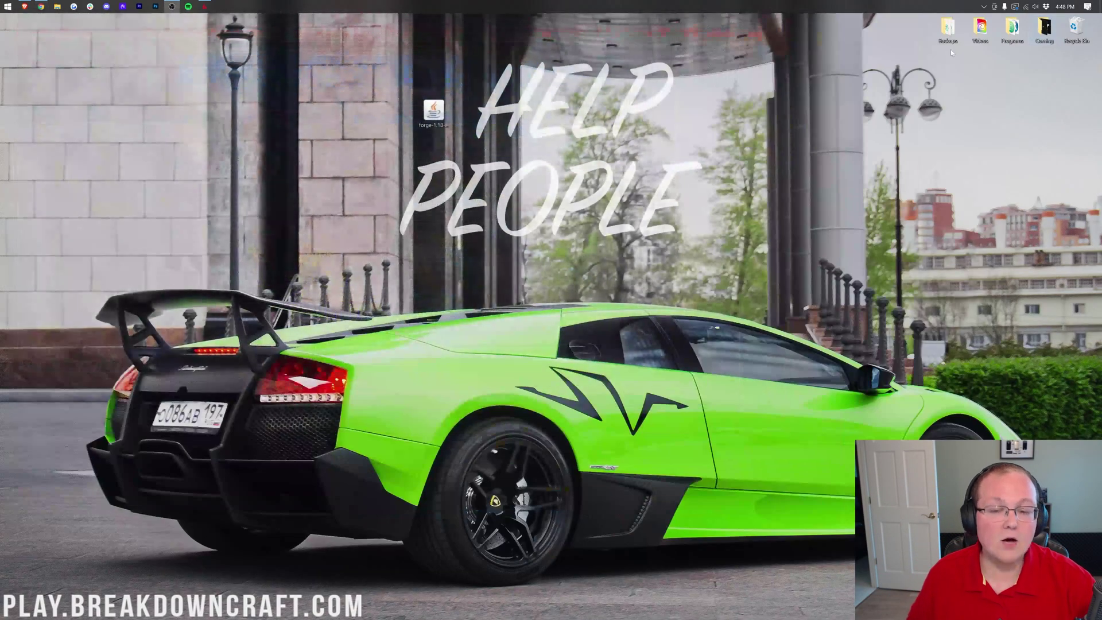
pyautogui.rightClick(433, 117)
pyautogui.click(460, 176)
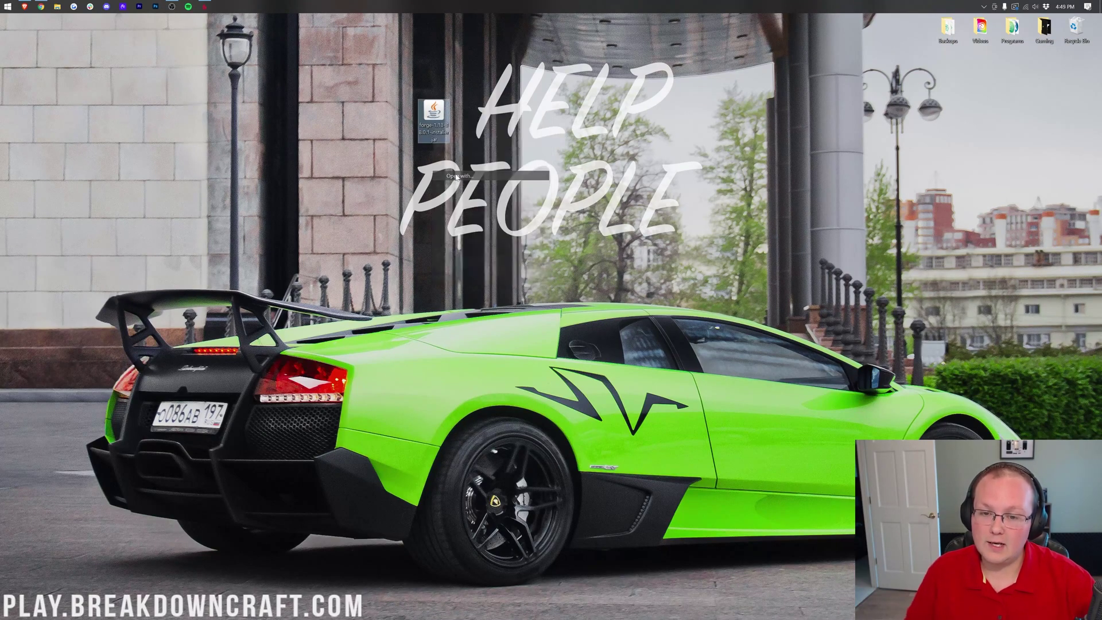
pyautogui.click(579, 309)
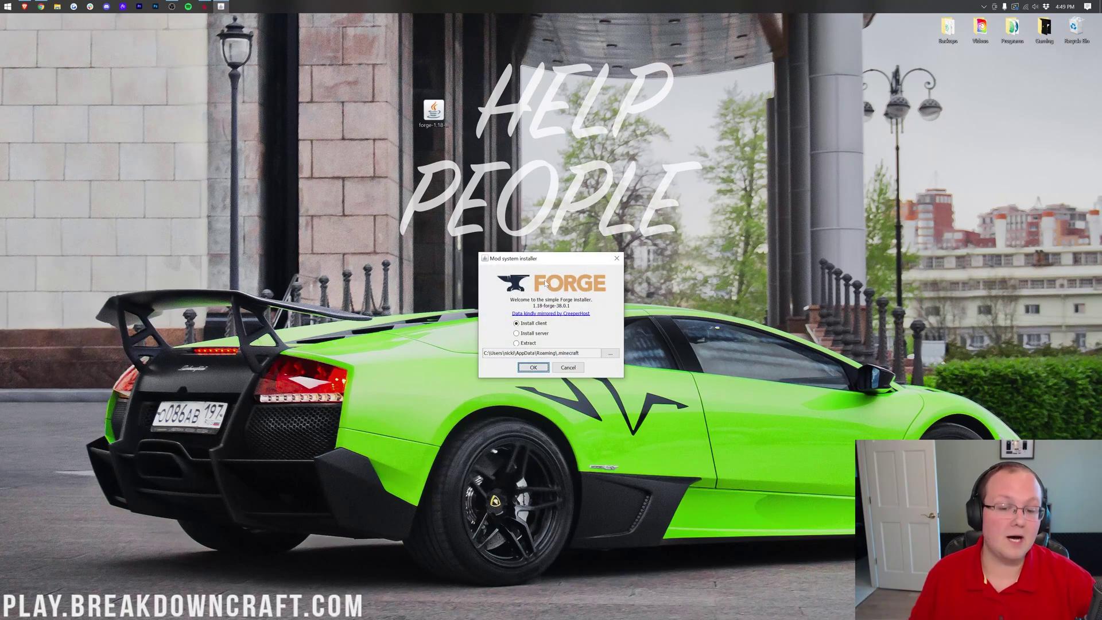
pyautogui.click(540, 324)
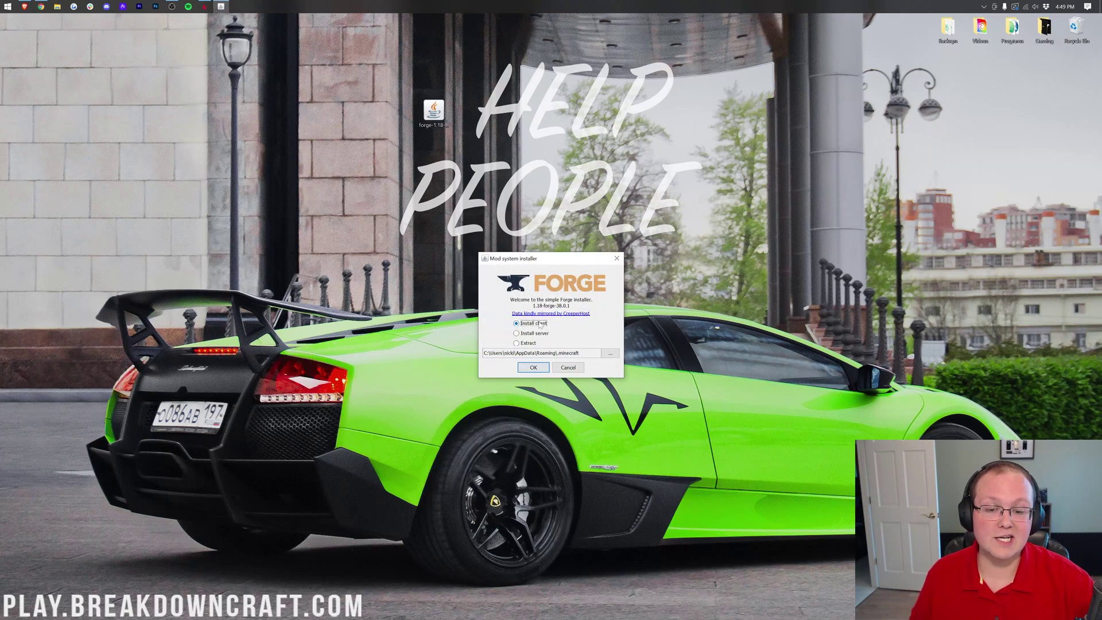
pyautogui.click(533, 368)
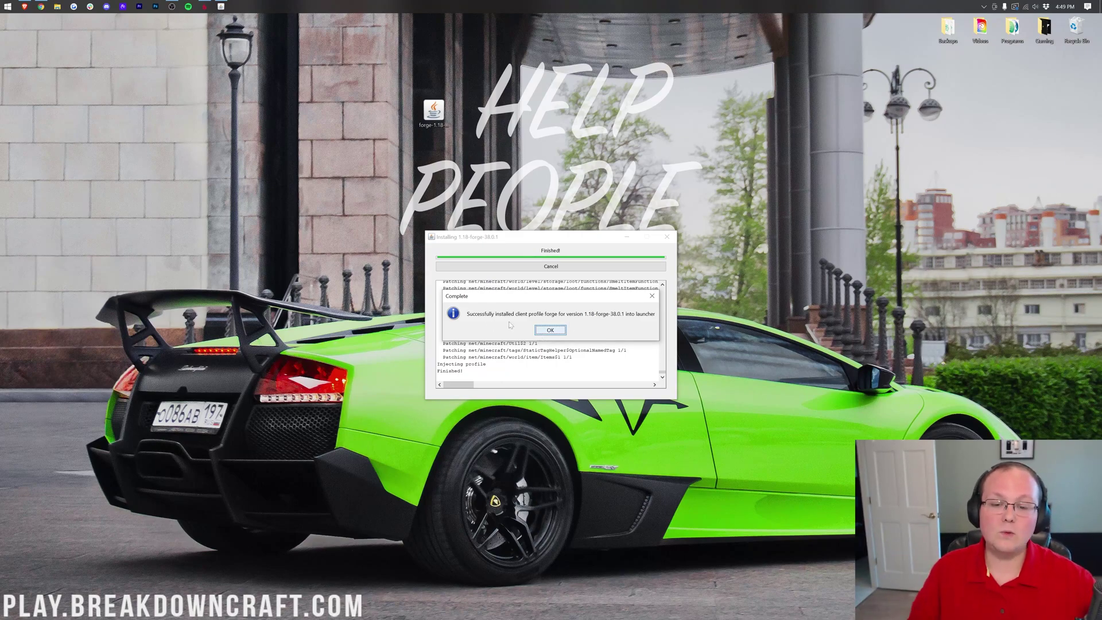
pyautogui.click(552, 330)
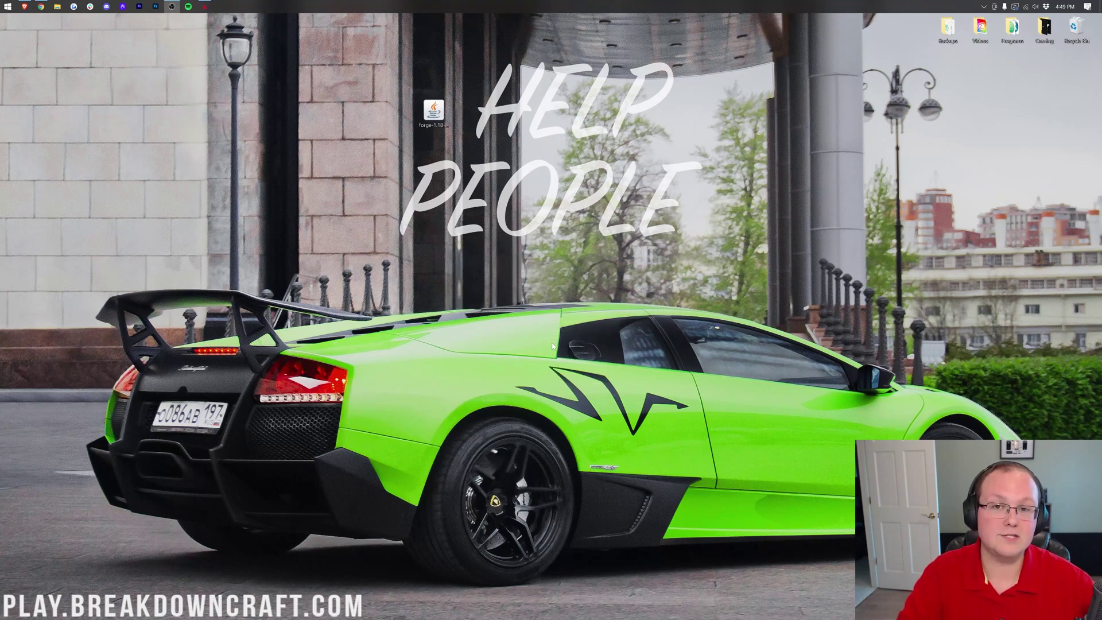
# - Launch the Minecraft Launcher from a Start search for 'minecraft'
pyautogui.click(6, 6)
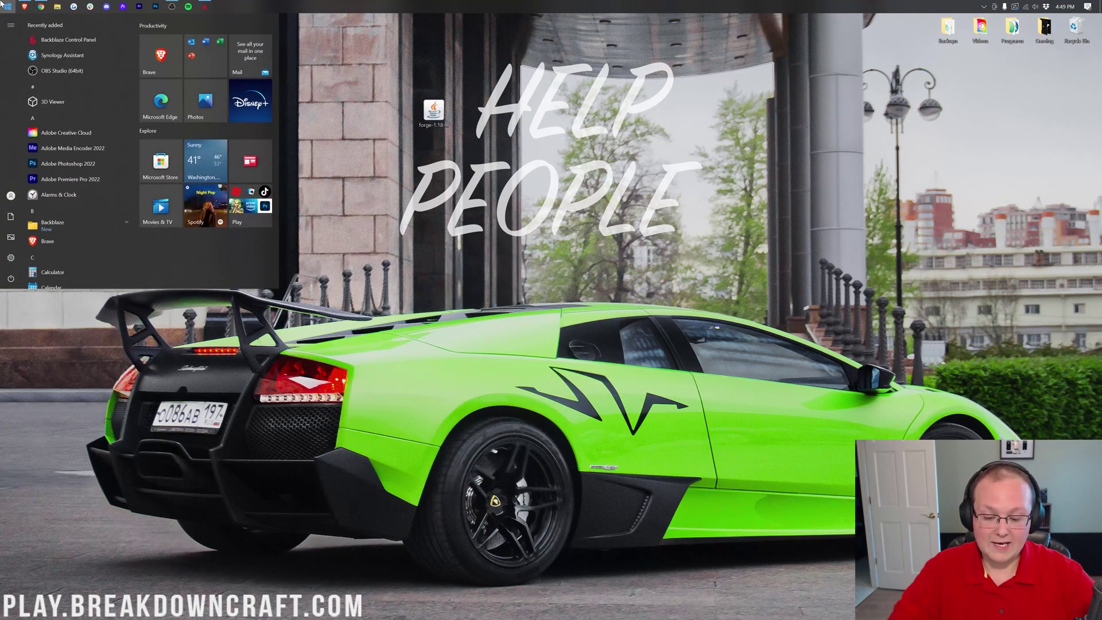
pyautogui.write('minecraft')
pyautogui.press('Return')
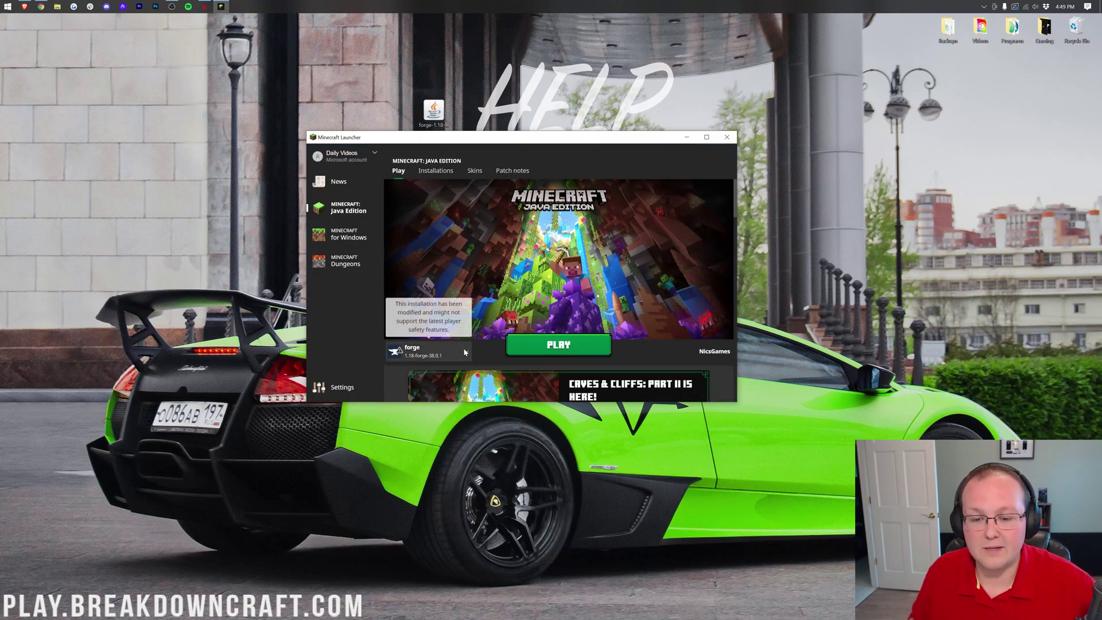
# - Select the forge installation to play and cancel the modified-installation warning
pyautogui.click(465, 351)
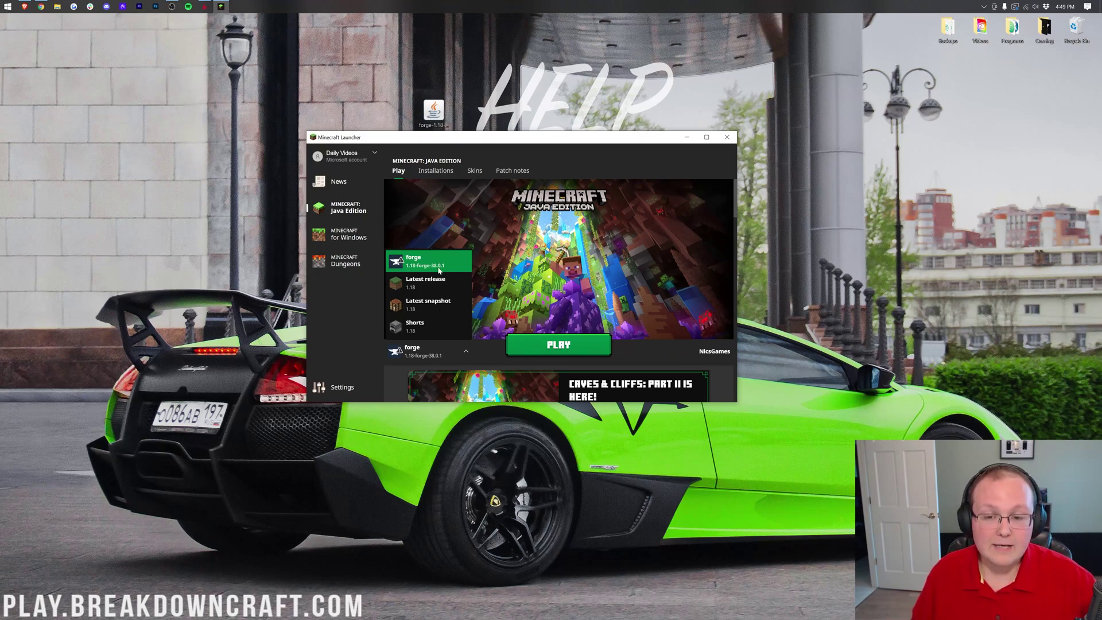
pyautogui.click(433, 267)
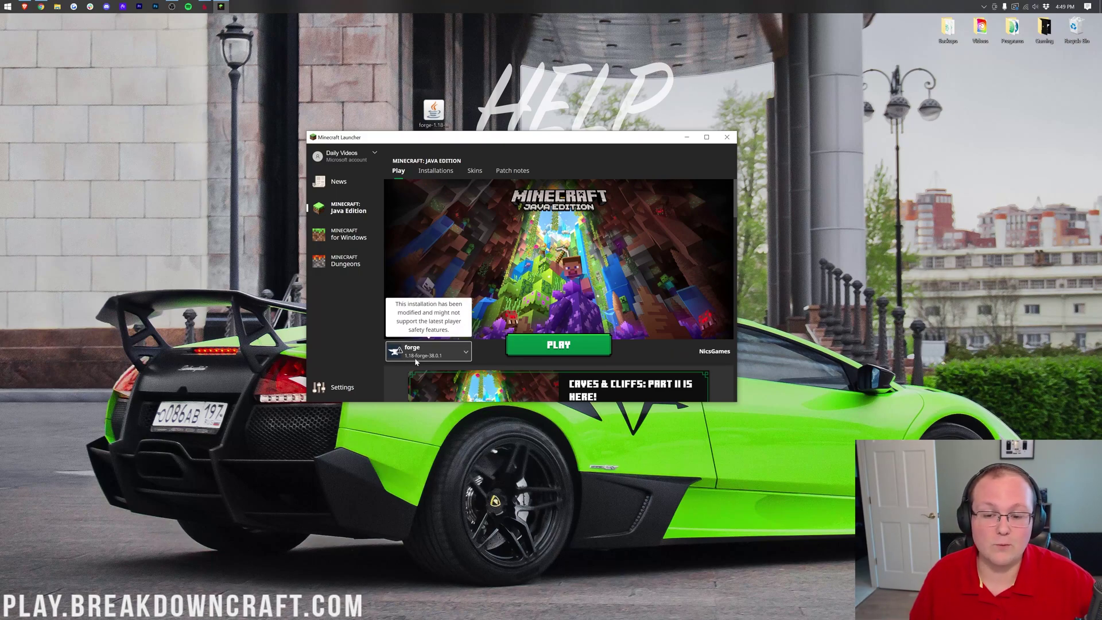
pyautogui.click(571, 346)
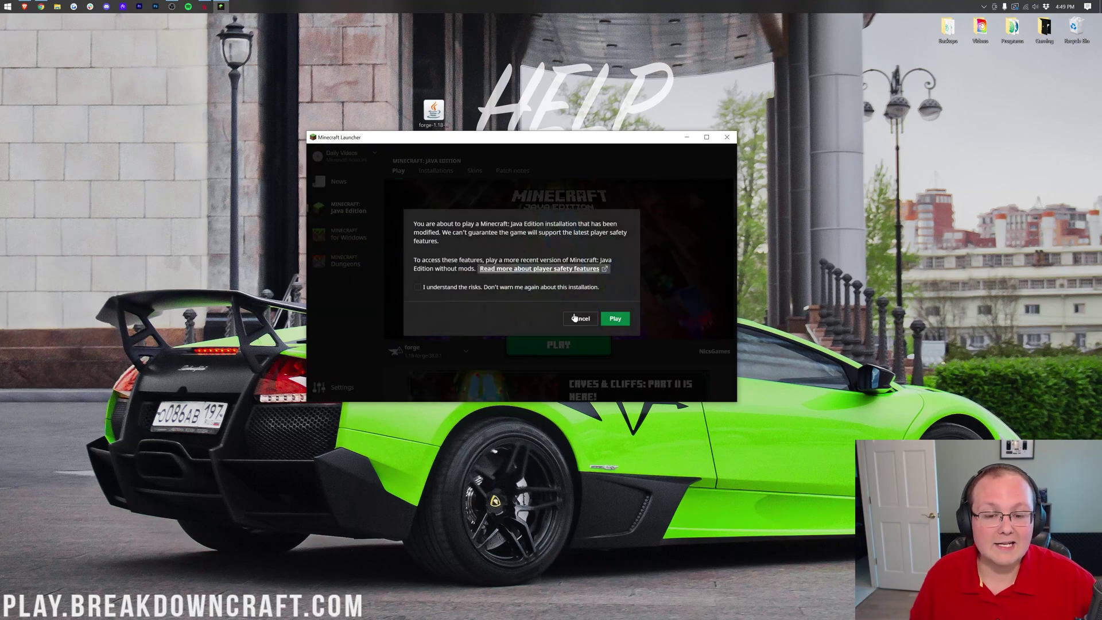
pyautogui.click(587, 320)
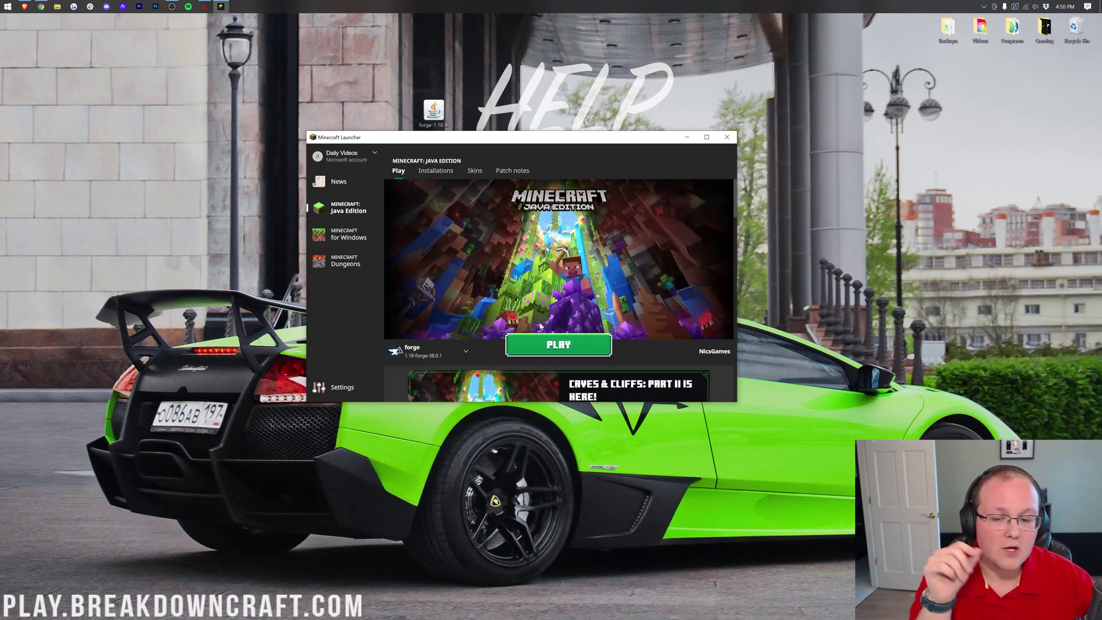
pyautogui.click(428, 351)
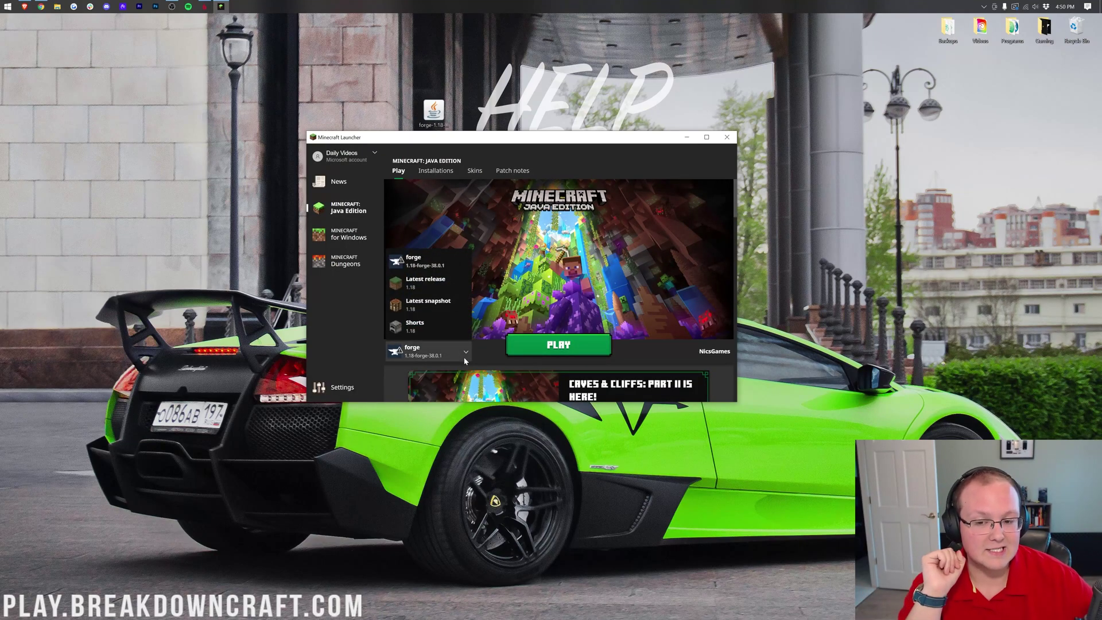
pyautogui.click(428, 350)
# - List installations with Modded shown, cancel forge's play warning, and begin a new installation
pyautogui.click(430, 173)
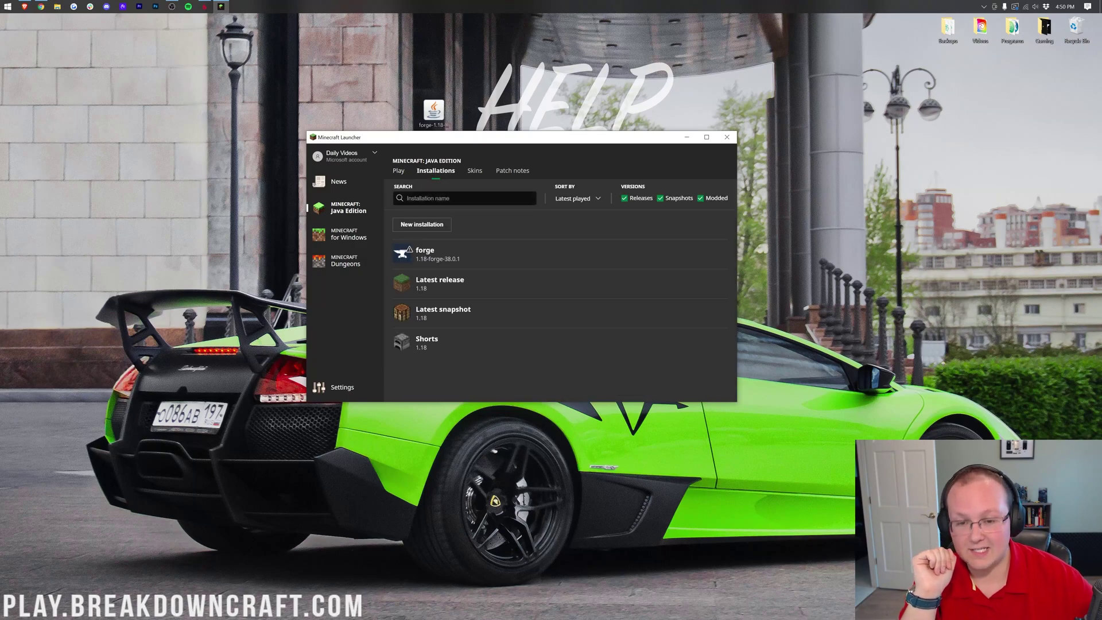
pyautogui.click(701, 198)
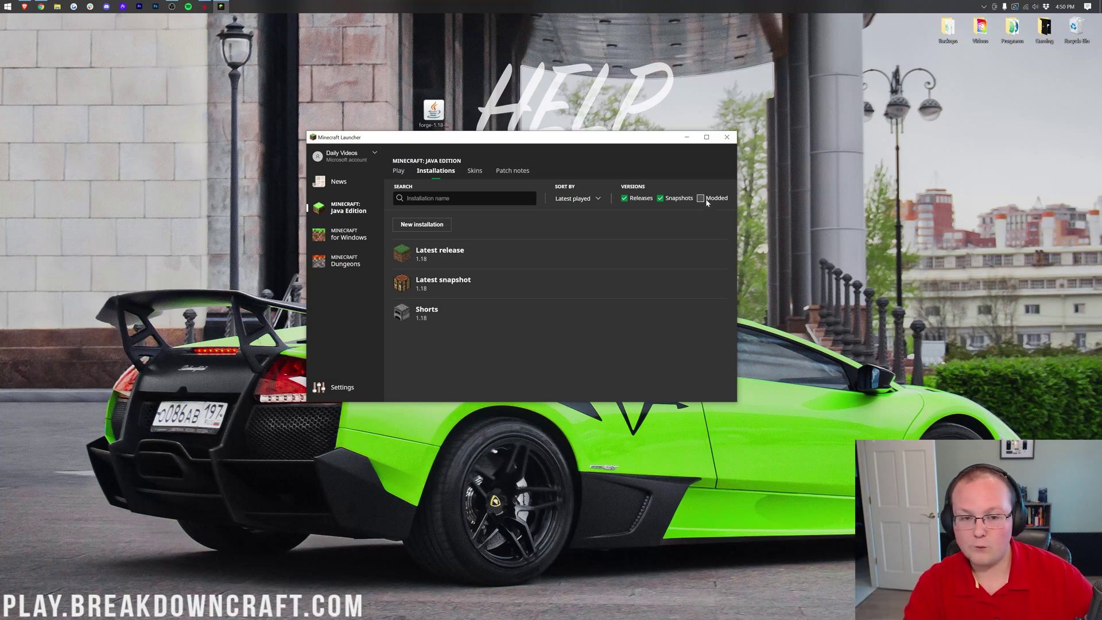
pyautogui.click(705, 198)
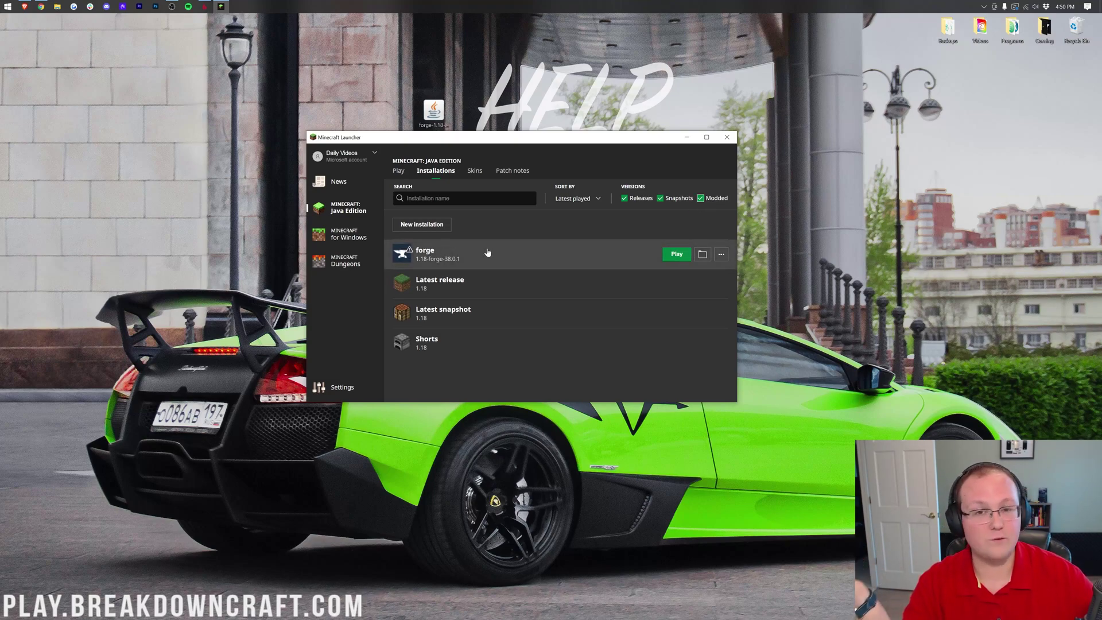
pyautogui.click(675, 255)
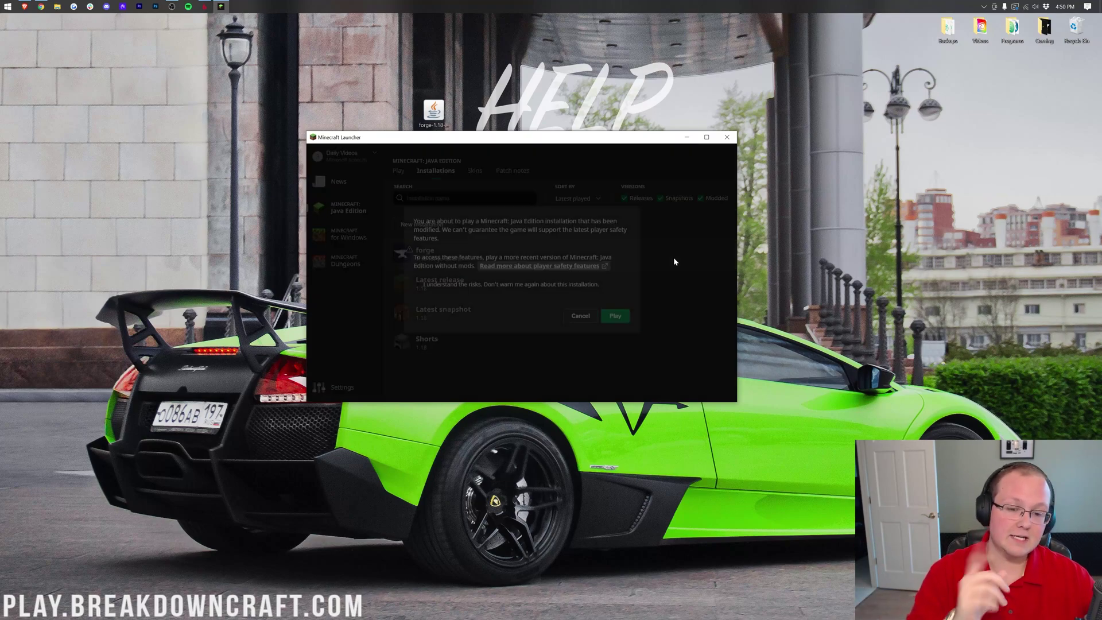
pyautogui.click(581, 319)
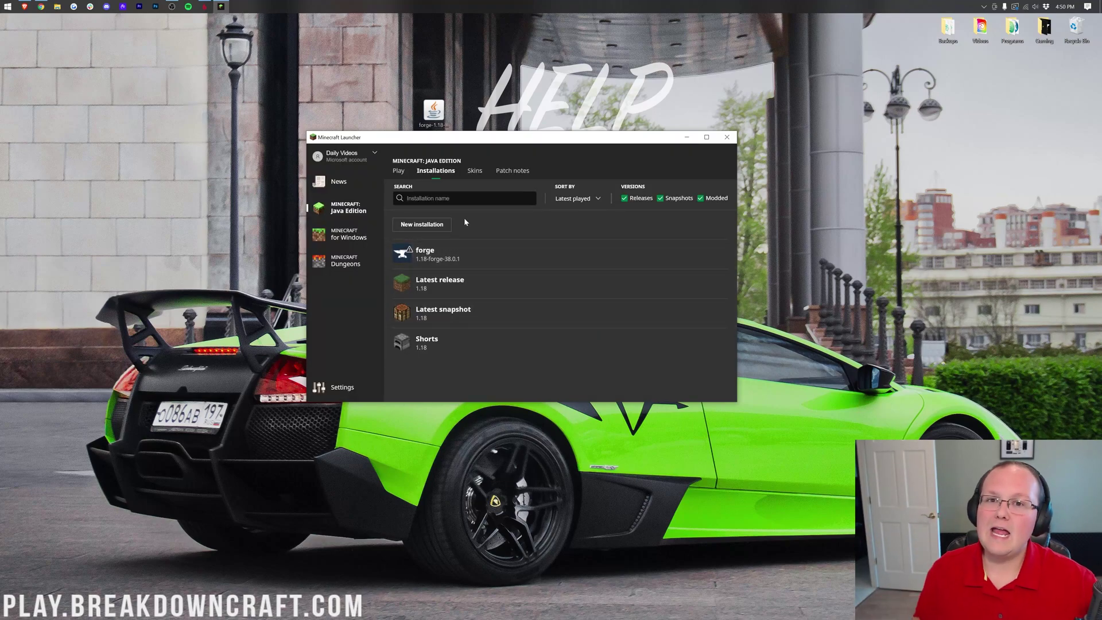
pyautogui.click(430, 225)
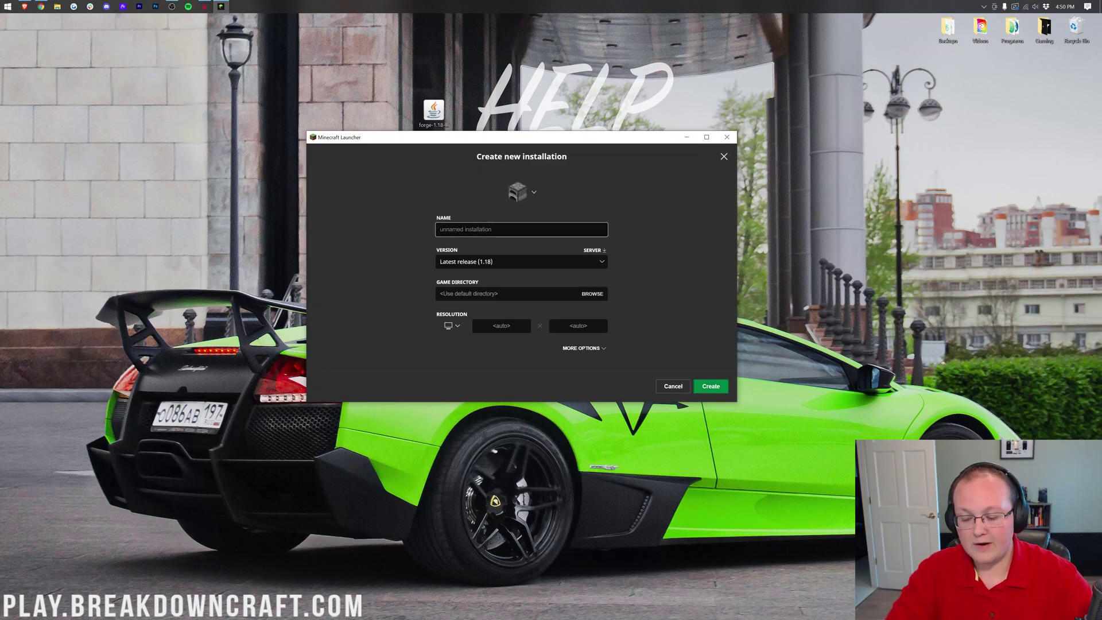
# - Create installation 'Play.BreakdownCraft.com' on release 1.18-forge-38.0.1 at 1920x1080 resolution
pyautogui.write('Play.Breakdo')
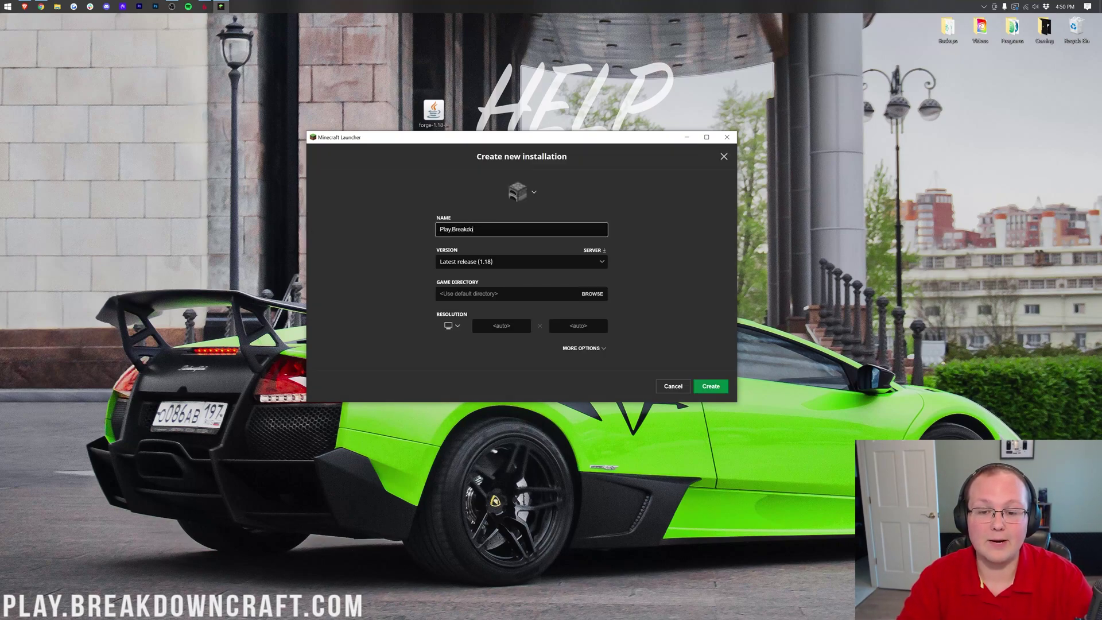
pyautogui.write('wnCraft.com')
pyautogui.hotkey('ctrl', 'a')
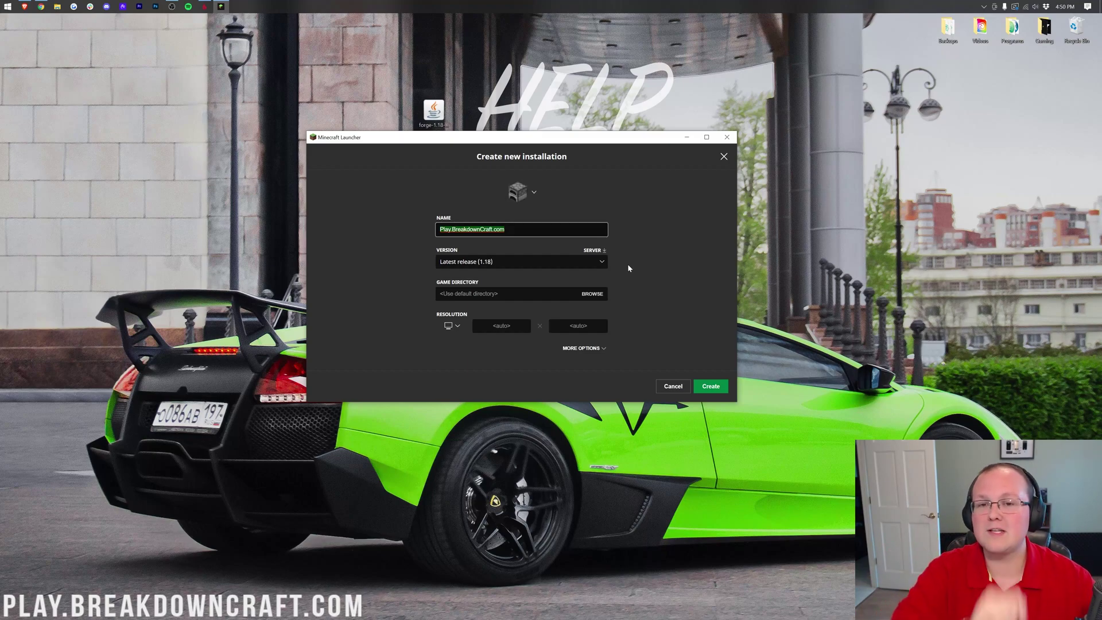
pyautogui.click(486, 265)
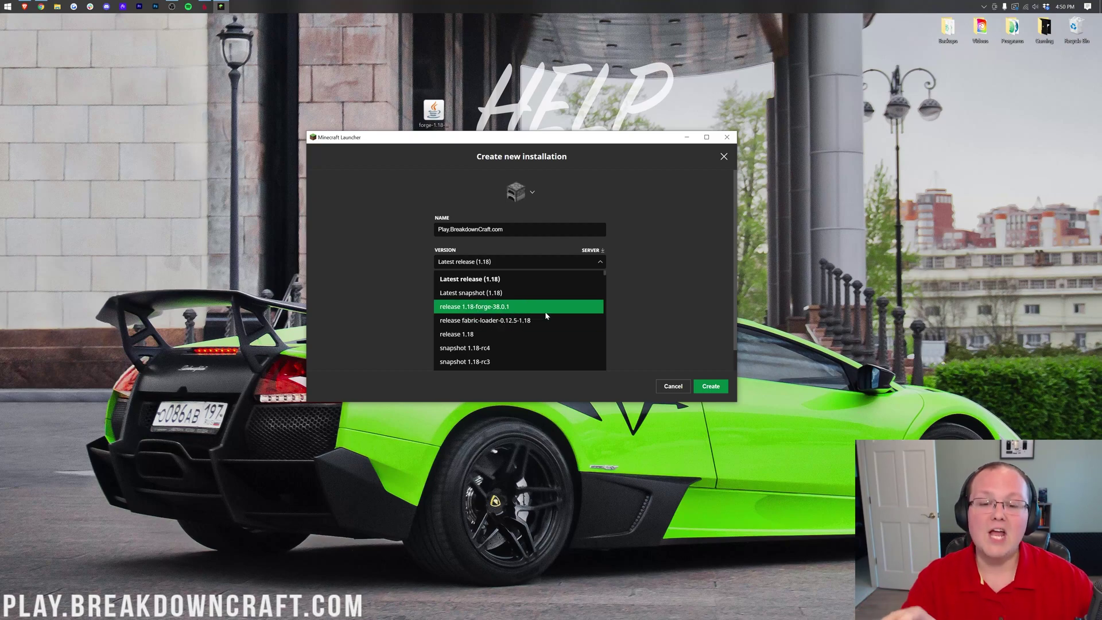
pyautogui.scroll(-15, 546, 315)
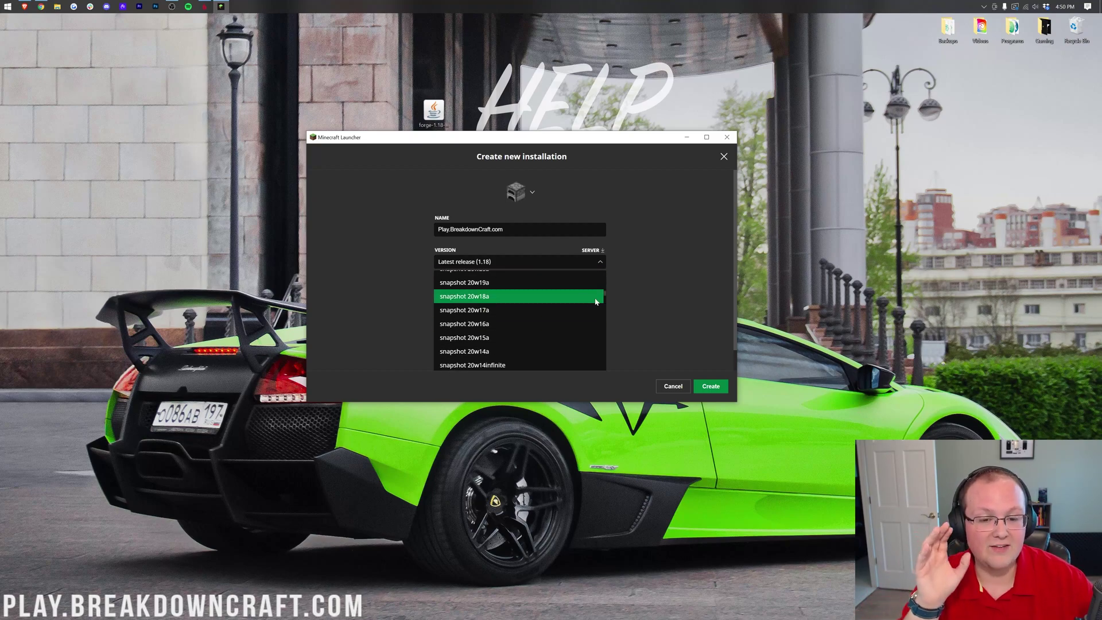
pyautogui.moveTo(604, 299); pyautogui.dragTo(587, 232)
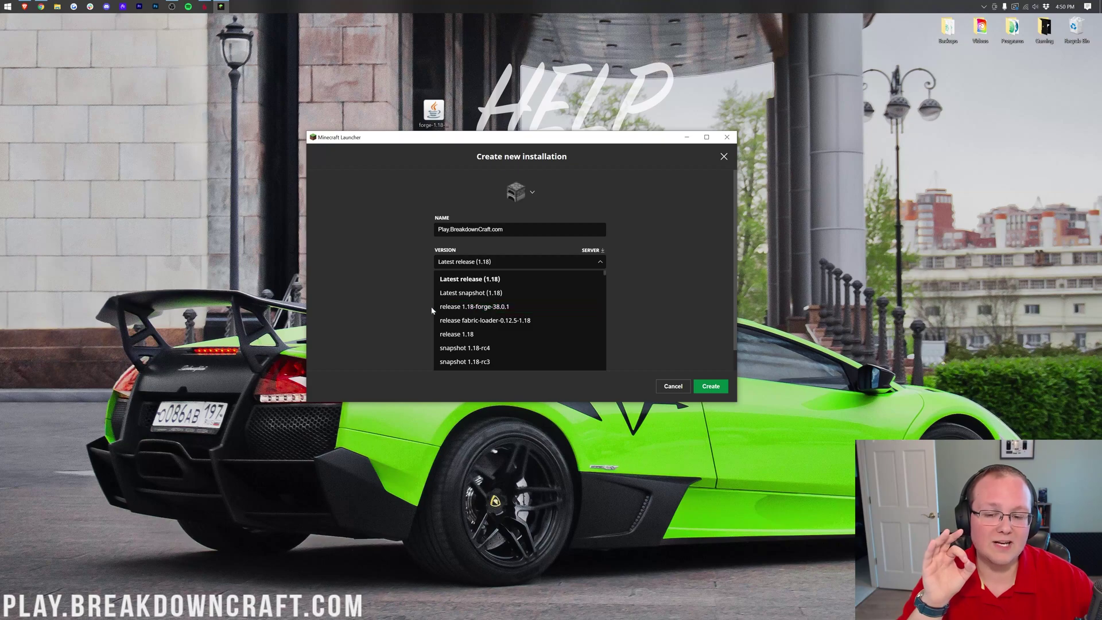
pyautogui.click(459, 307)
pyautogui.click(454, 343)
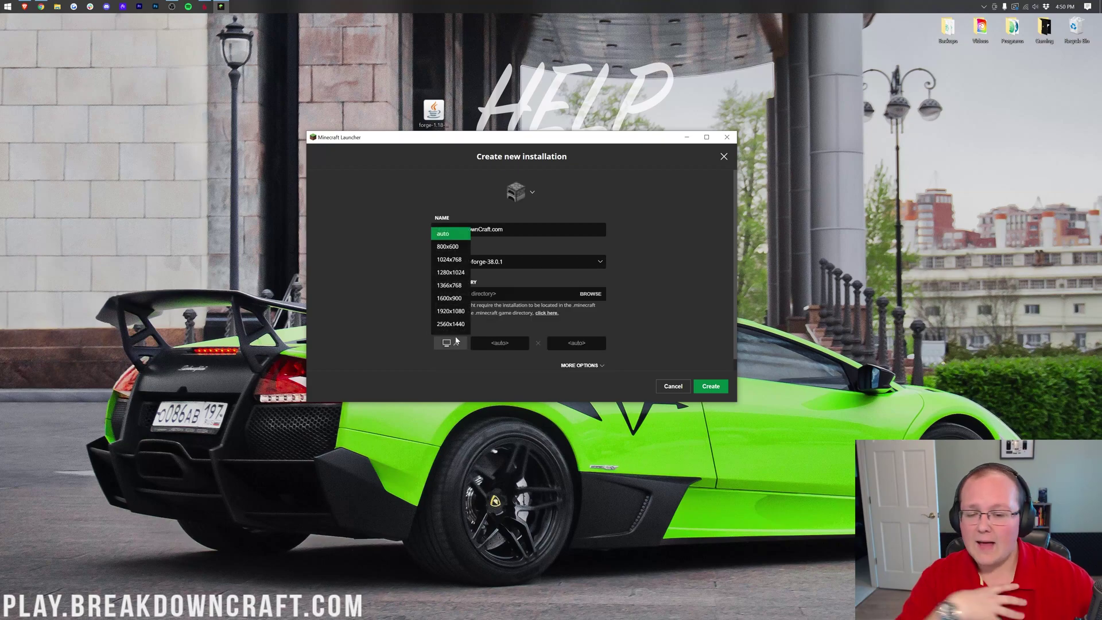
pyautogui.click(450, 311)
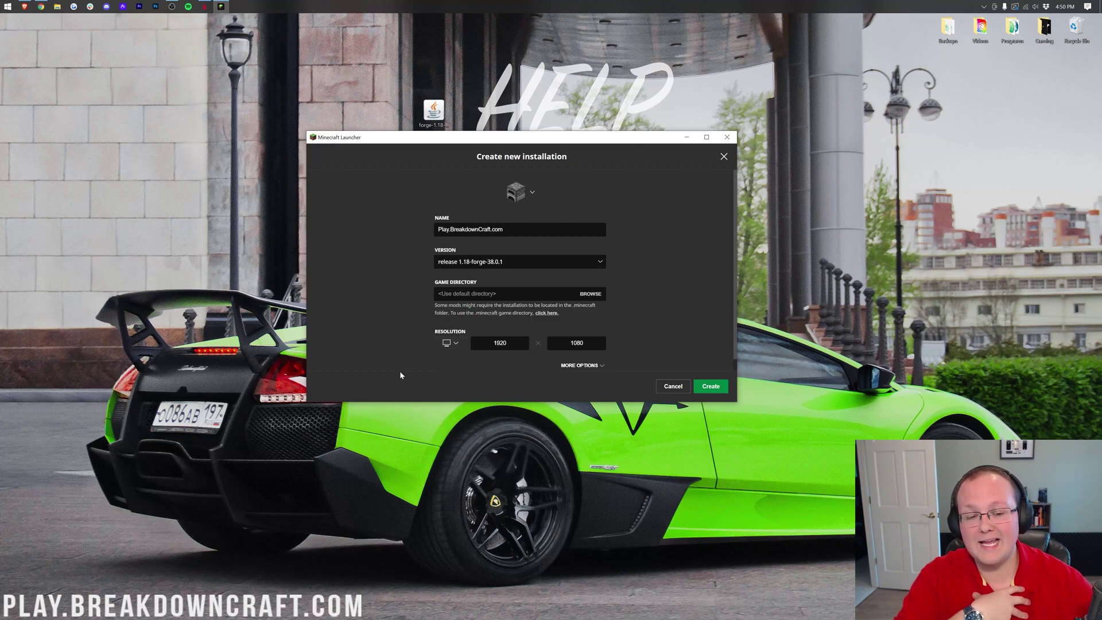
pyautogui.click(707, 387)
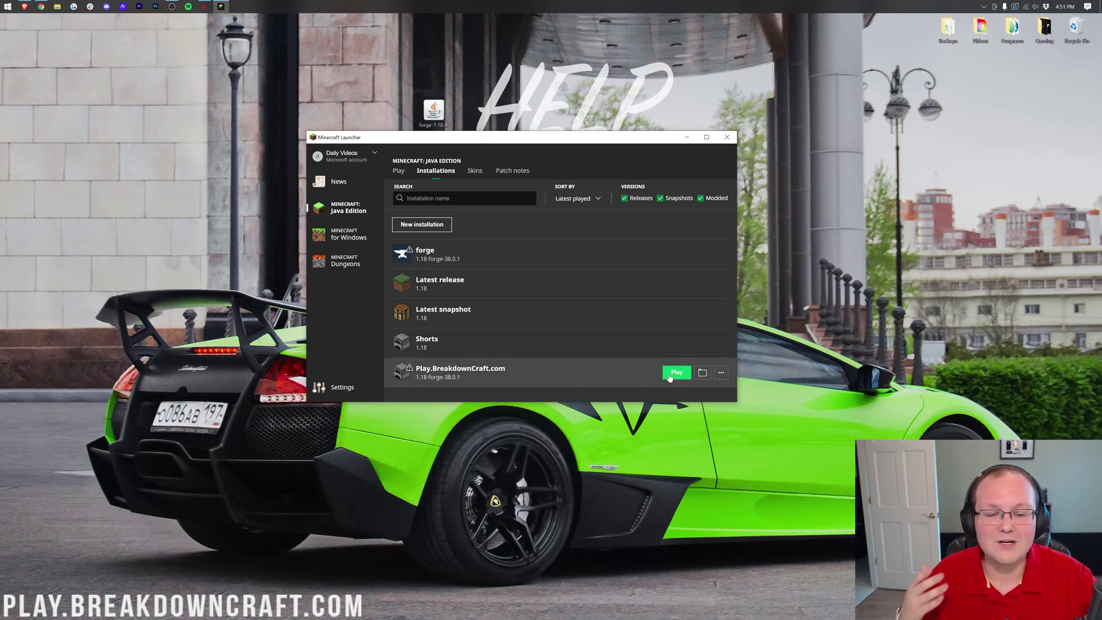
# - Launch Play.BreakdownCraft.com past the modded-installation risk warning, dismiss the crash error, and close the launcher
pyautogui.click(670, 376)
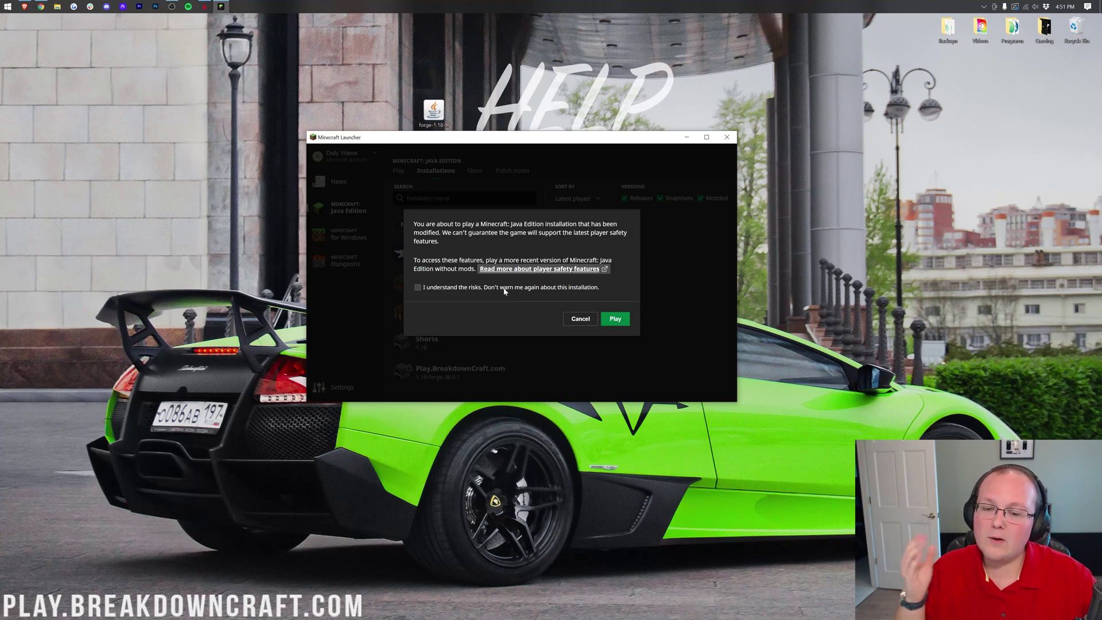
pyautogui.click(417, 287)
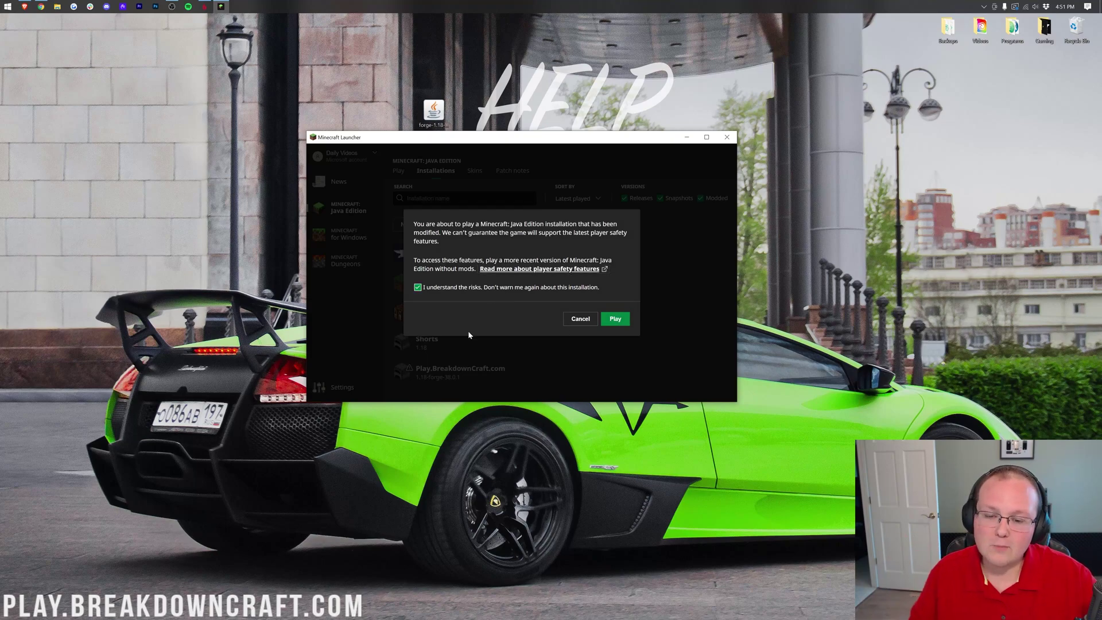
pyautogui.click(604, 322)
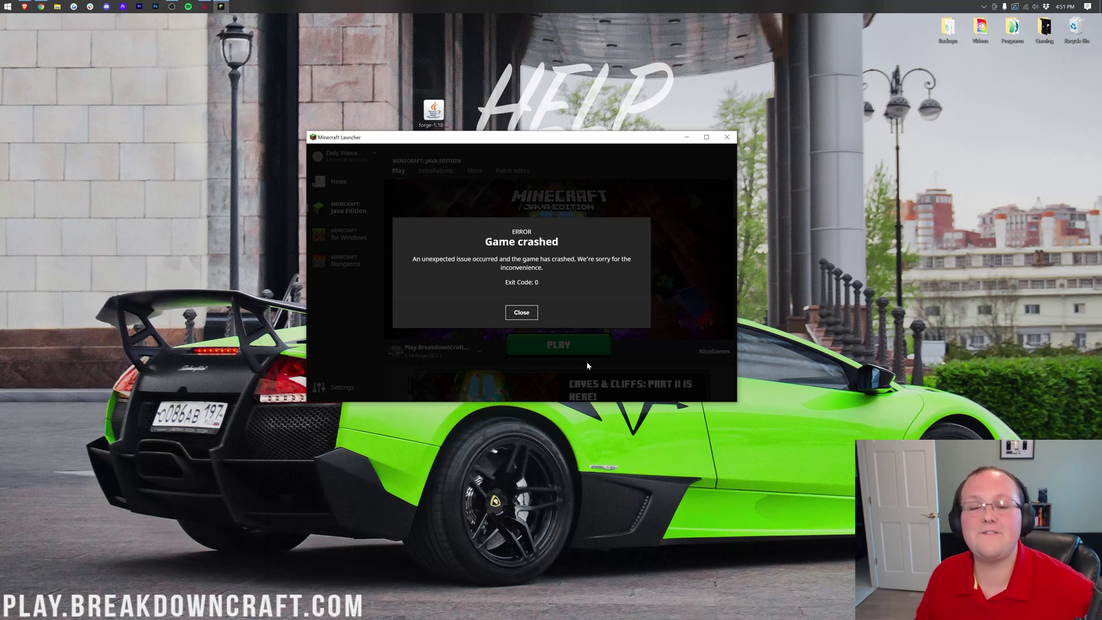
pyautogui.click(523, 313)
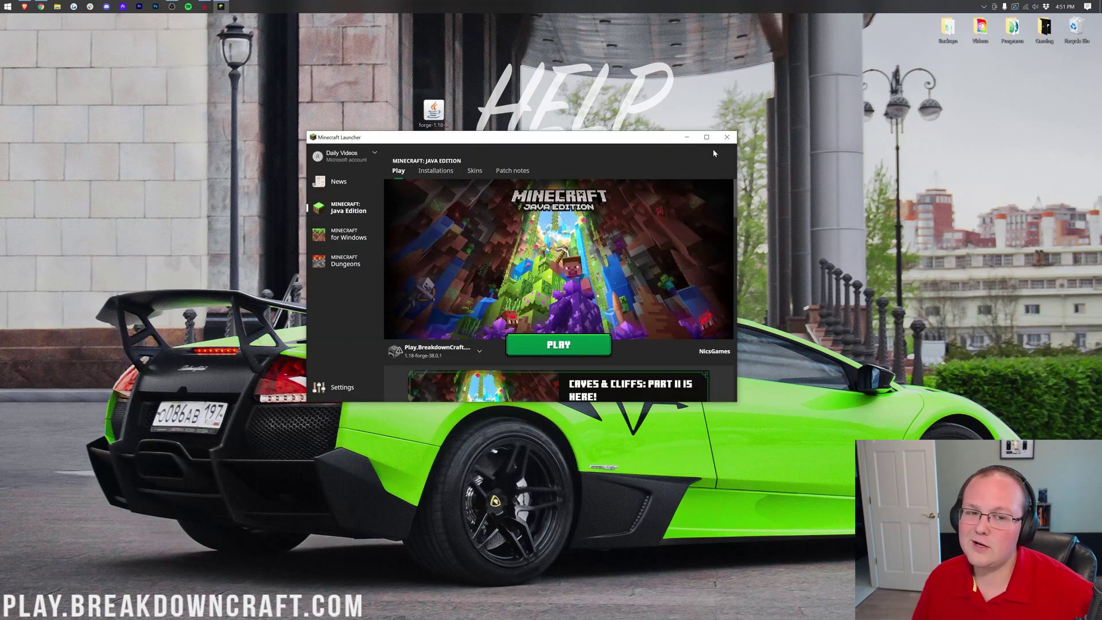
pyautogui.click(728, 137)
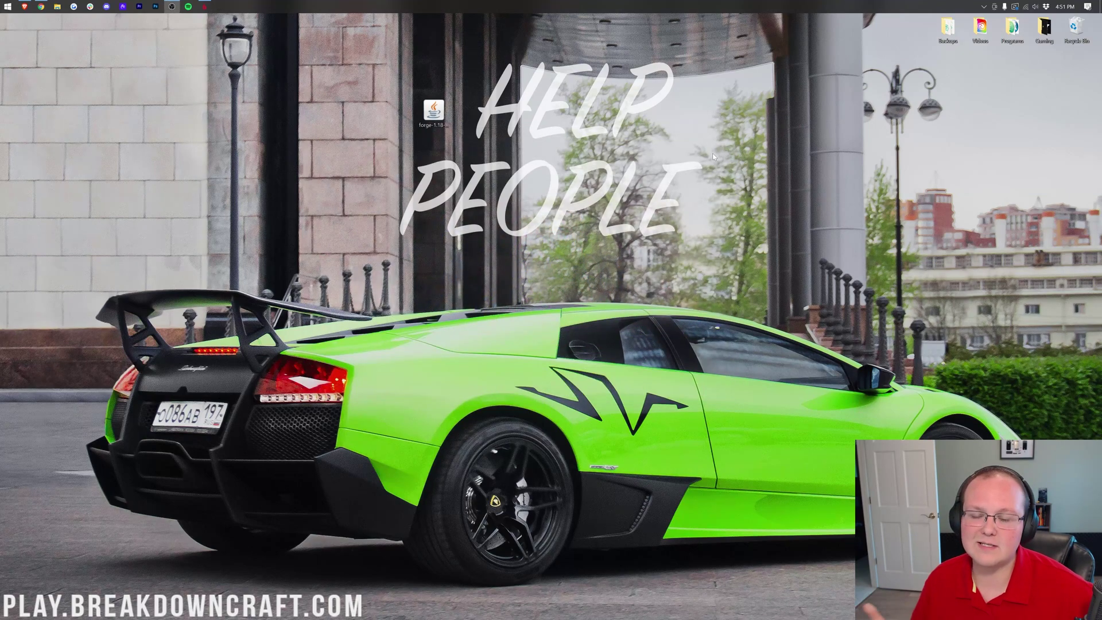
# - Open the AppData Roaming folder by running %appdata% from the Run dialog
pyautogui.click(4, 6)
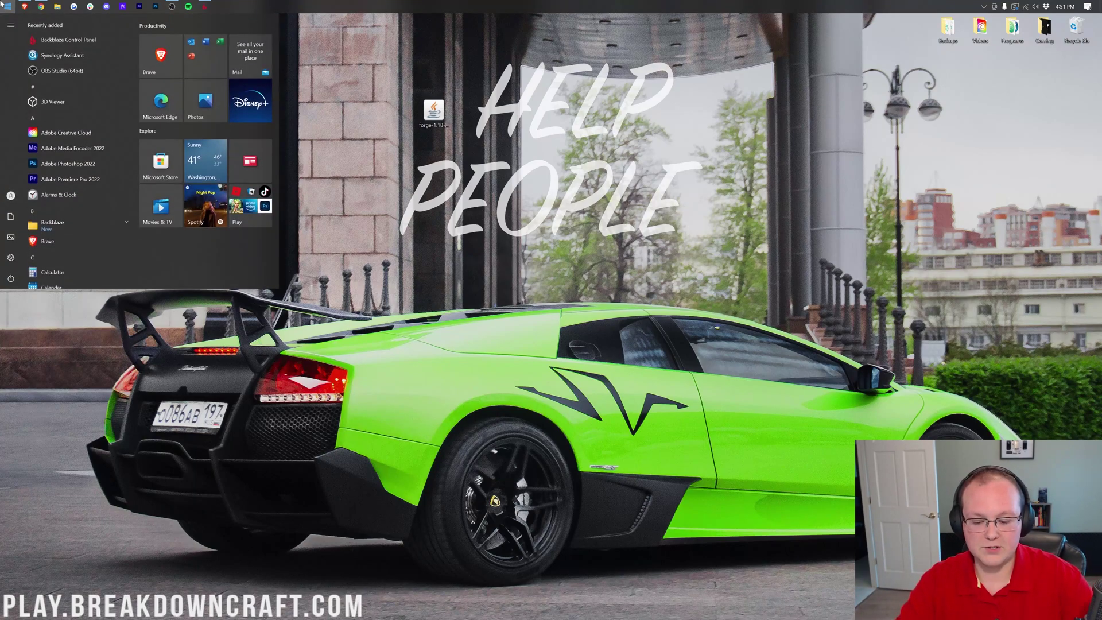
pyautogui.write('run')
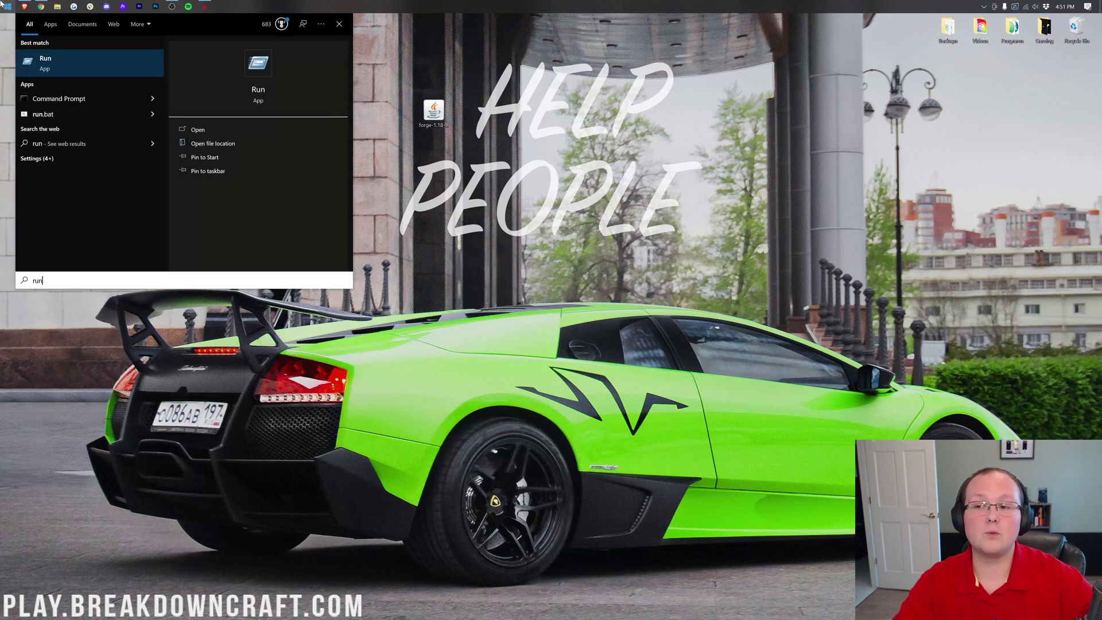
pyautogui.click(71, 66)
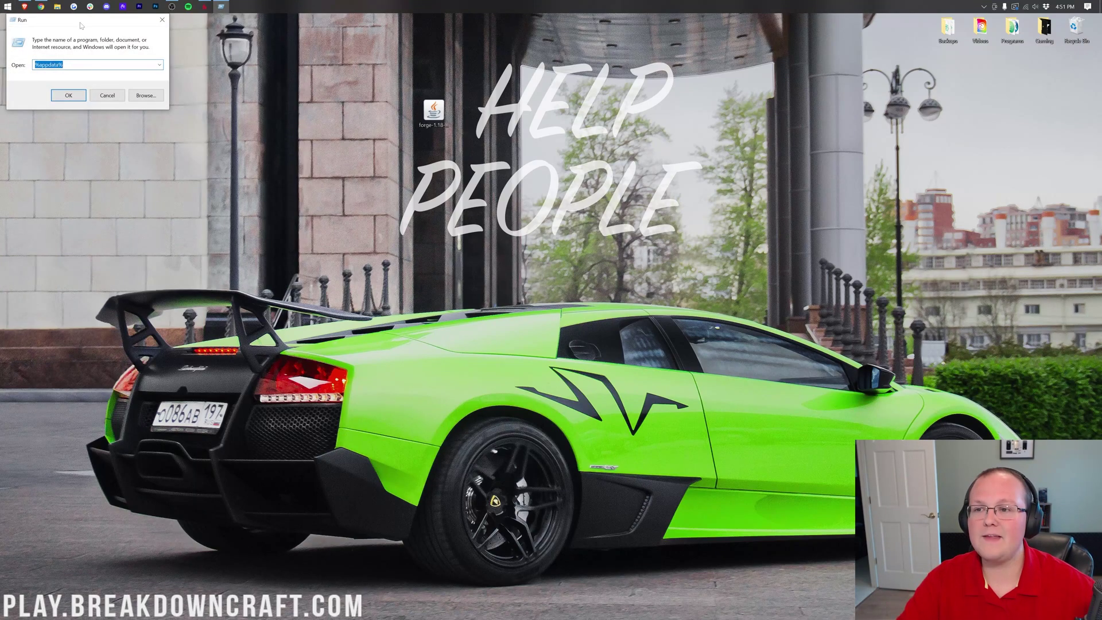
pyautogui.moveTo(80, 25); pyautogui.dragTo(91, 45)
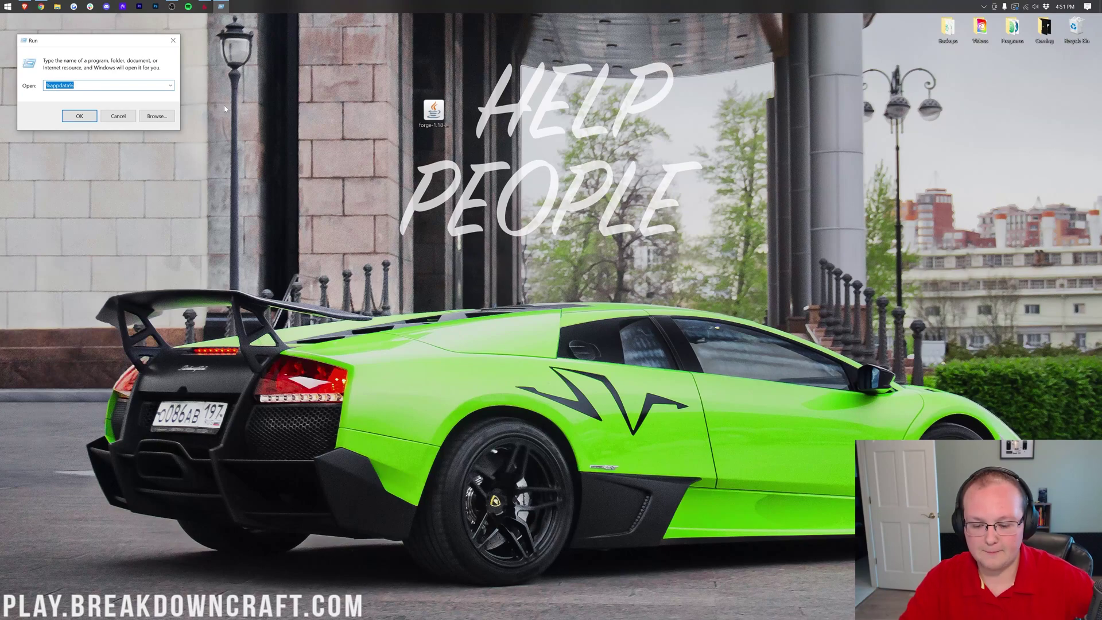
pyautogui.write('%appdata%')
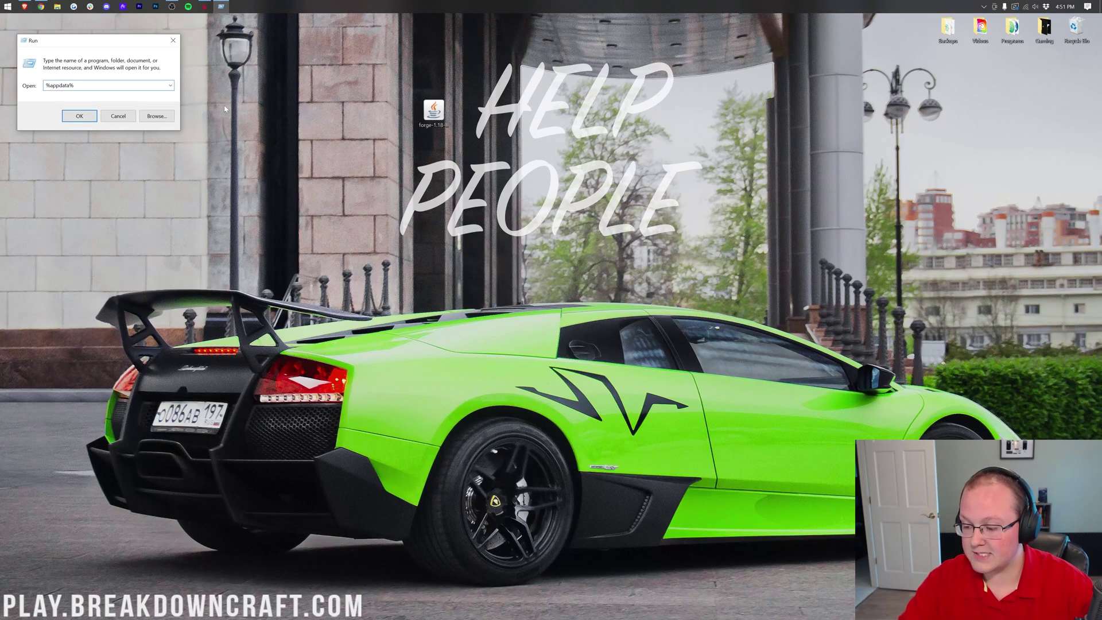
pyautogui.press('Return')
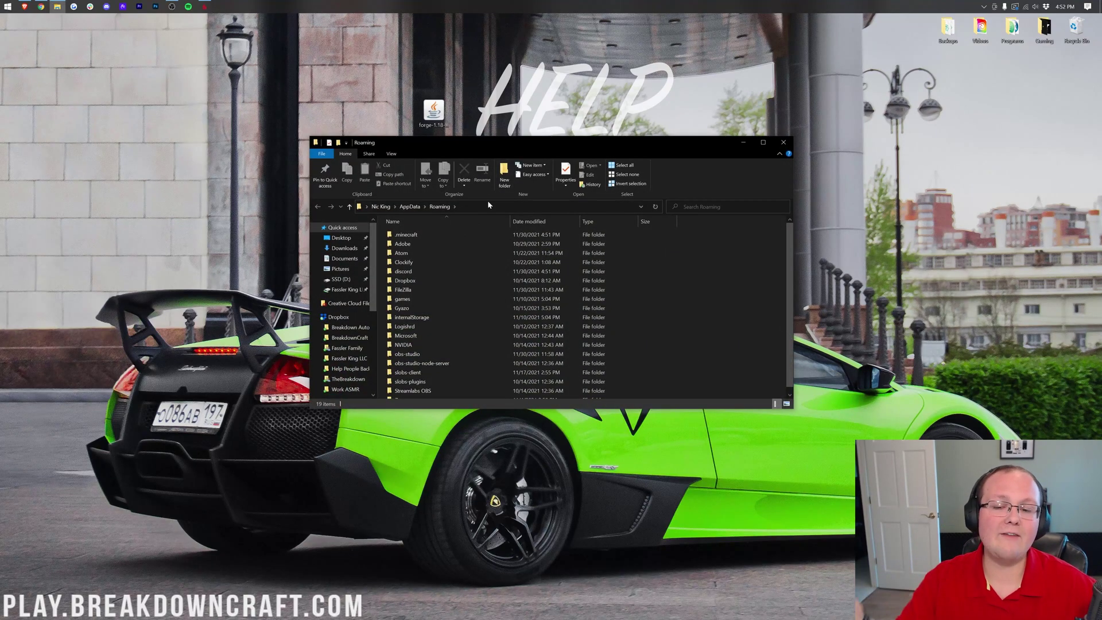
# - In .minecraft, recycle both mod jar files inside mods, then delete the mods folder itself
pyautogui.doubleClick(432, 236)
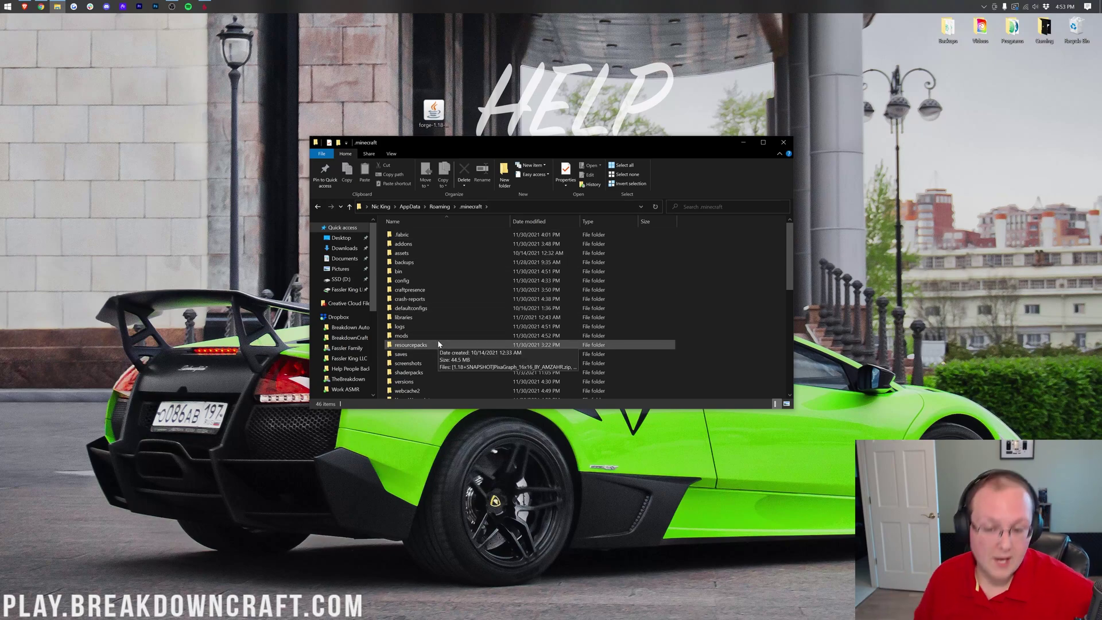
pyautogui.doubleClick(436, 338)
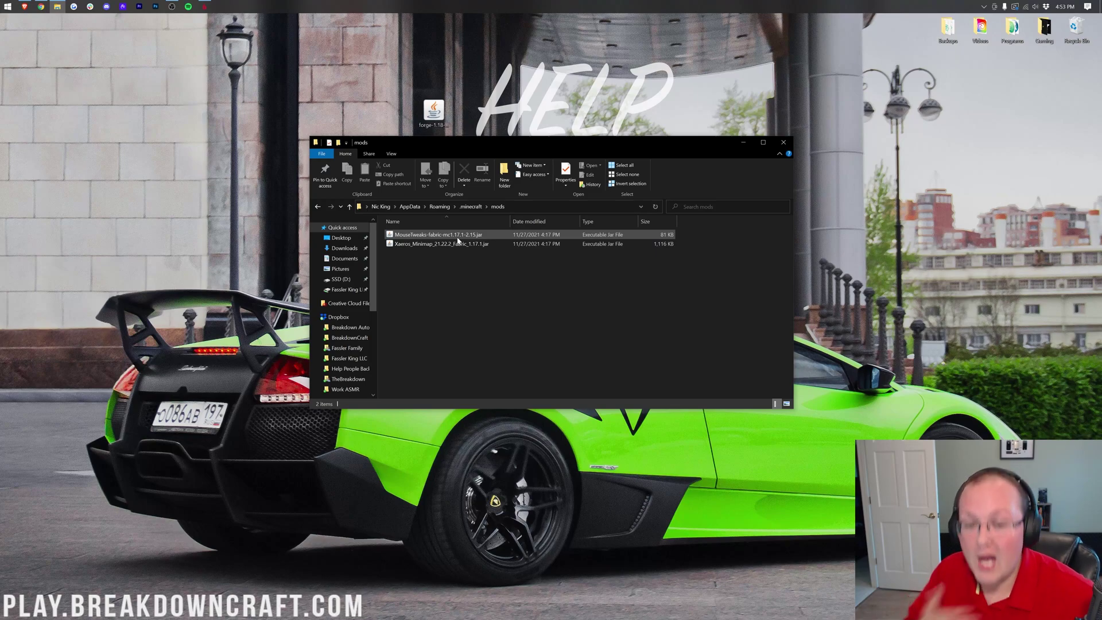
pyautogui.hotkey('ctrl', 'a')
pyautogui.moveTo(443, 242); pyautogui.dragTo(1037, 67)
pyautogui.hotkey('alt', 'Up')
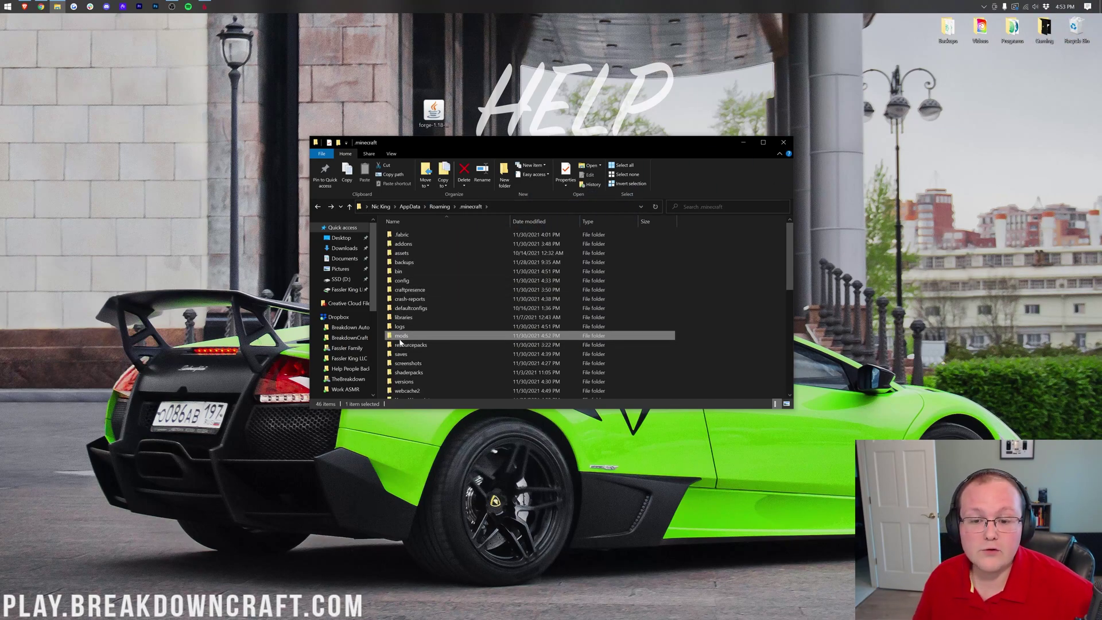
pyautogui.press('Delete')
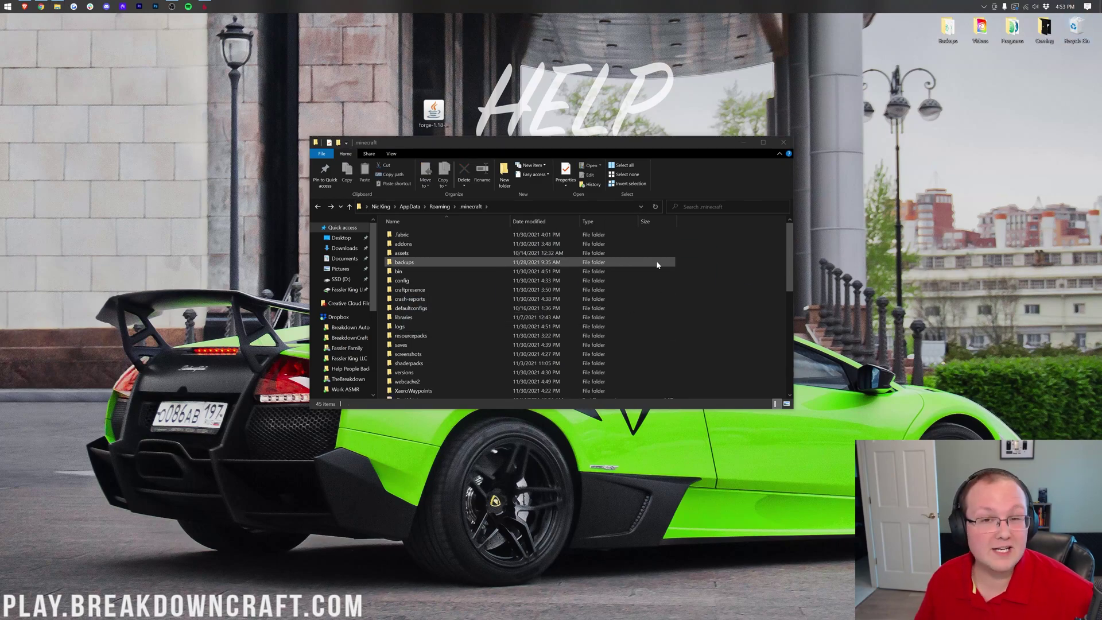
pyautogui.click(784, 142)
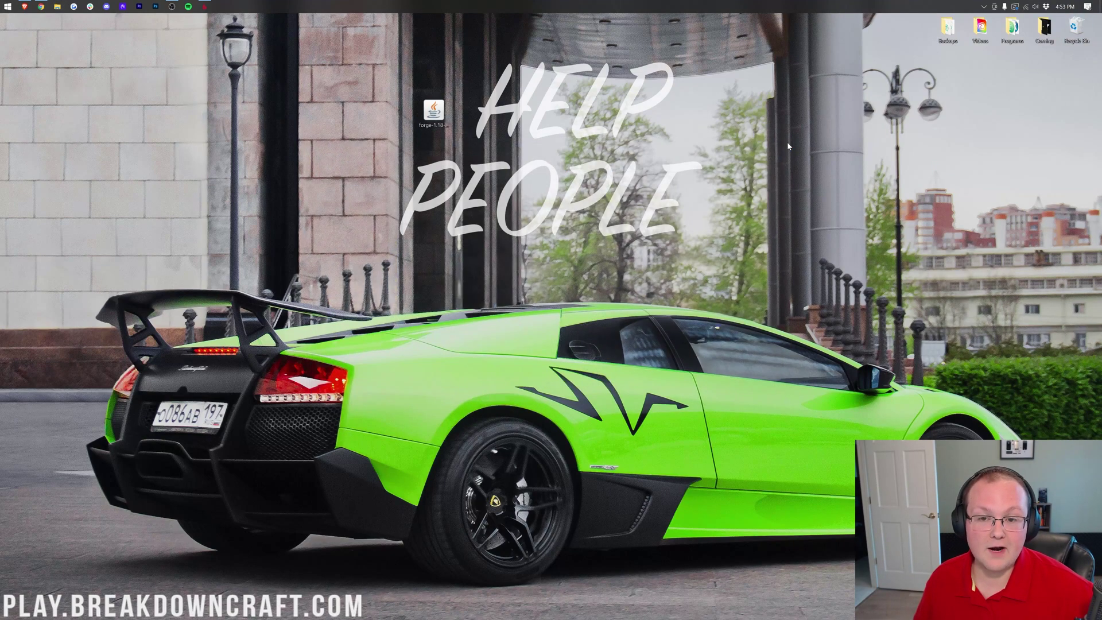
pyautogui.click(9, 6)
# - Open Minecraft Launcher via a 'min' search, select Play.BreakdownCraft.com, and play it
pyautogui.write('min')
pyautogui.press('Return')
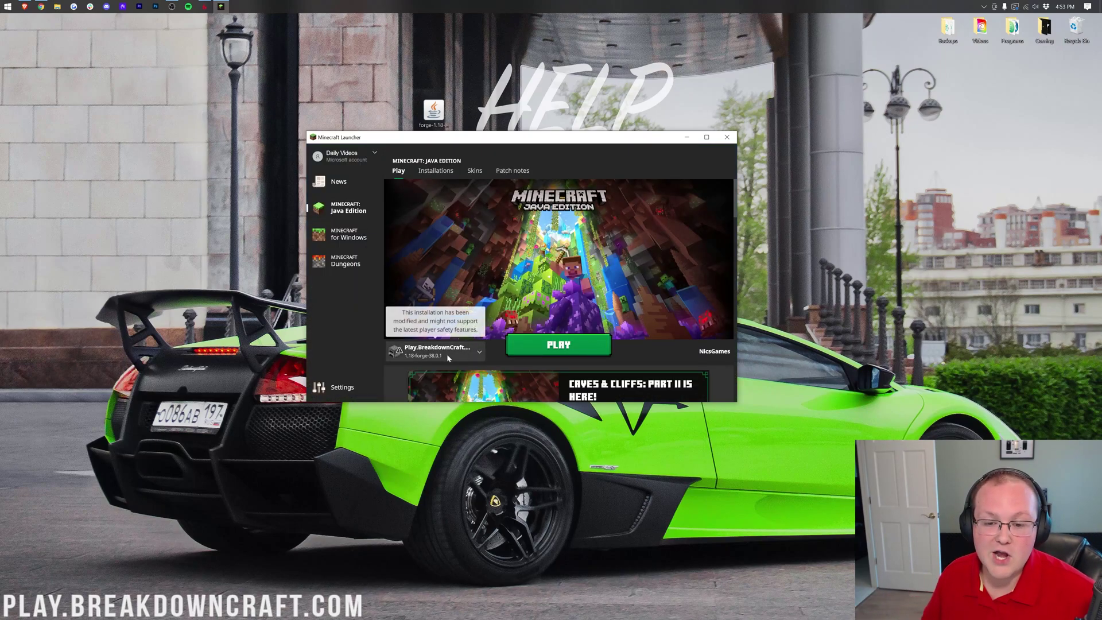
pyautogui.click(472, 354)
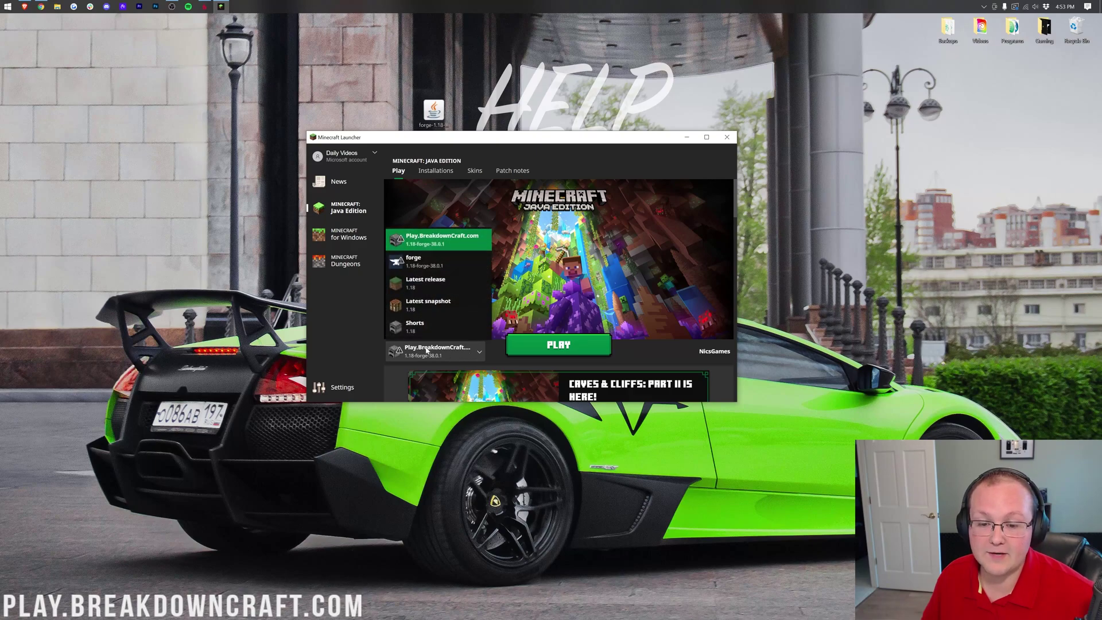
pyautogui.click(491, 247)
pyautogui.click(558, 345)
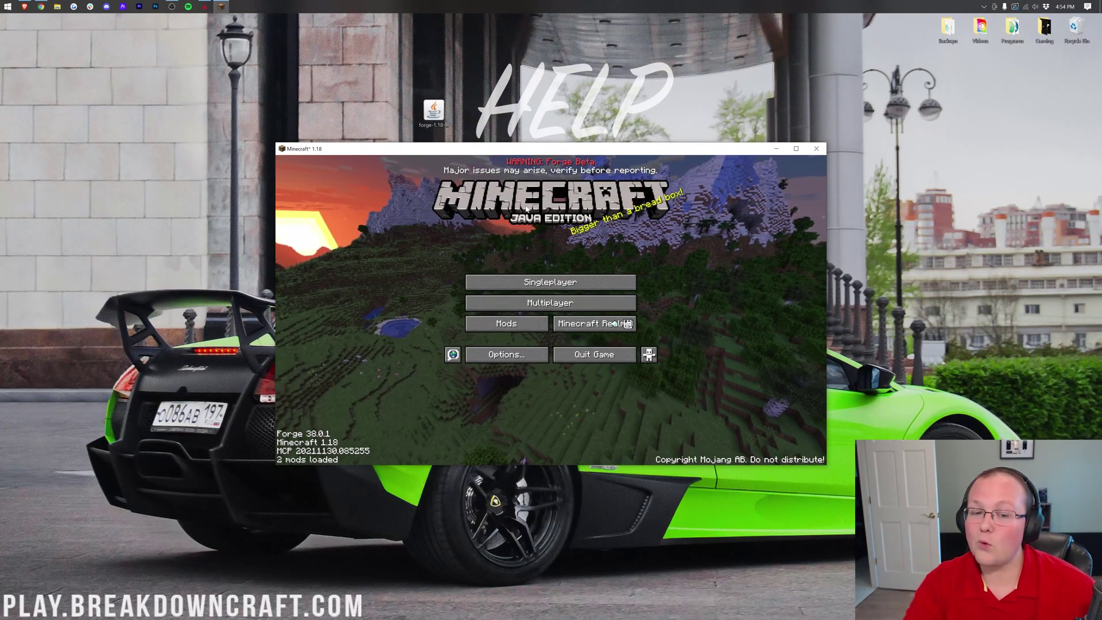
pyautogui.click(507, 323)
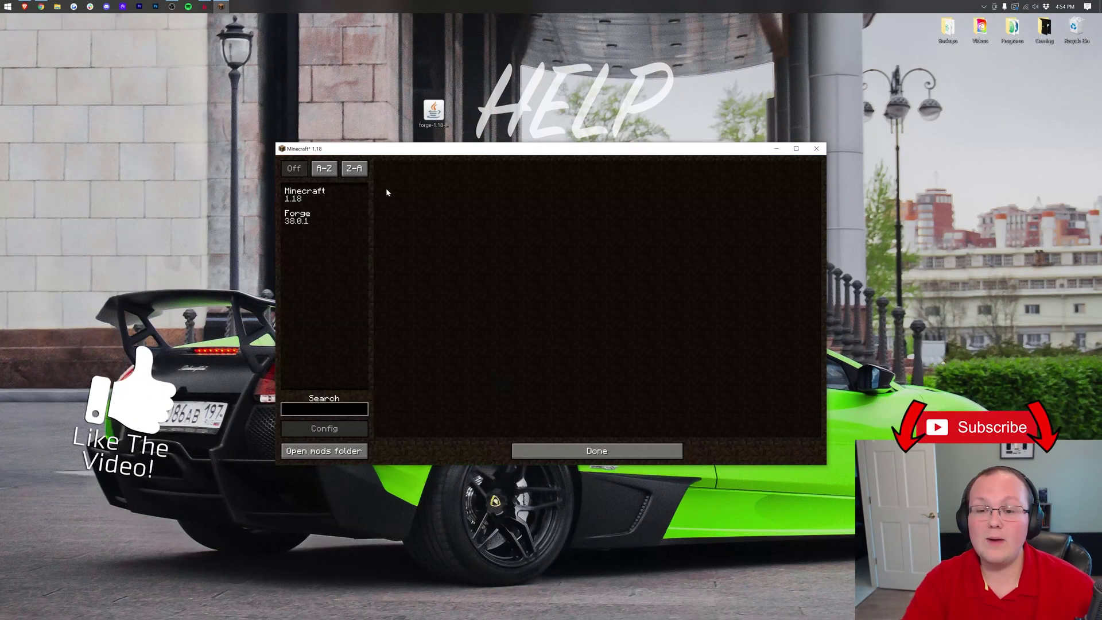
pyautogui.click(652, 451)
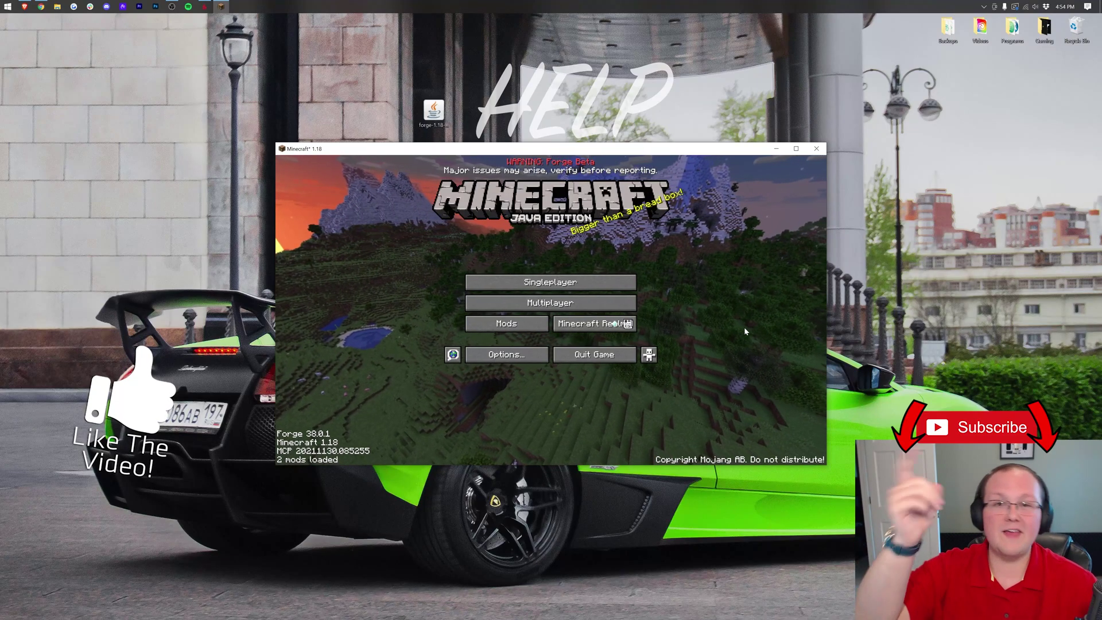